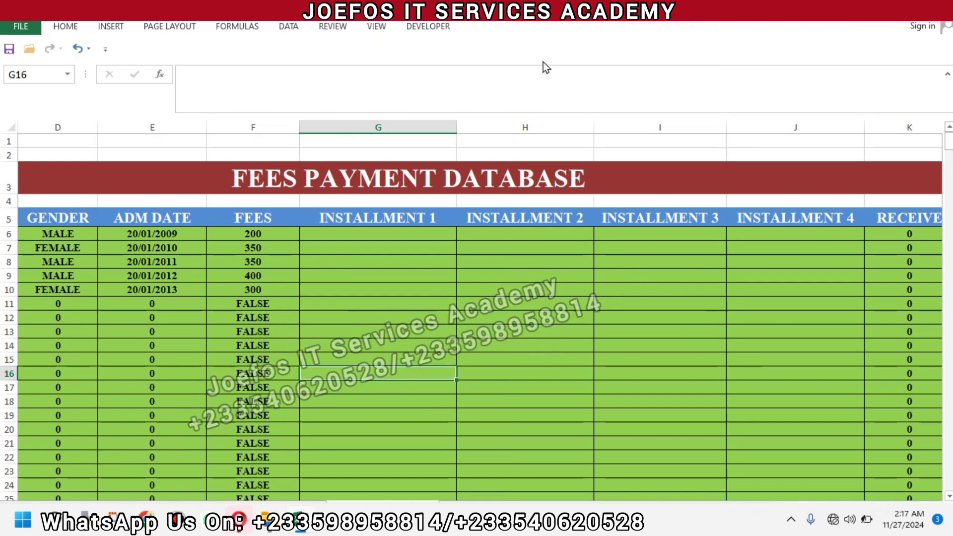
Show the STUDENTS DETAILS sheet and select the student records across columns A to D.
left_click(20, 527)
left_click(577, 417)
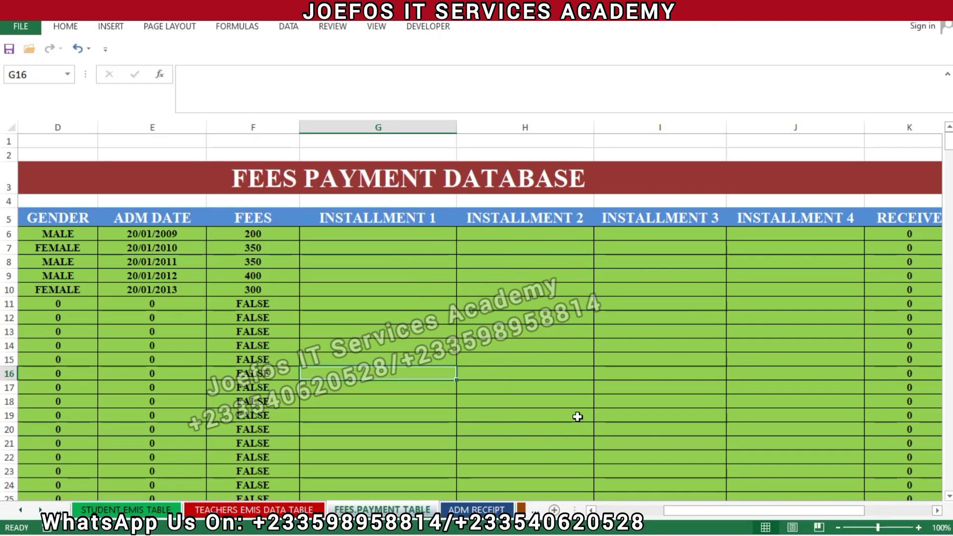
left_click(469, 510)
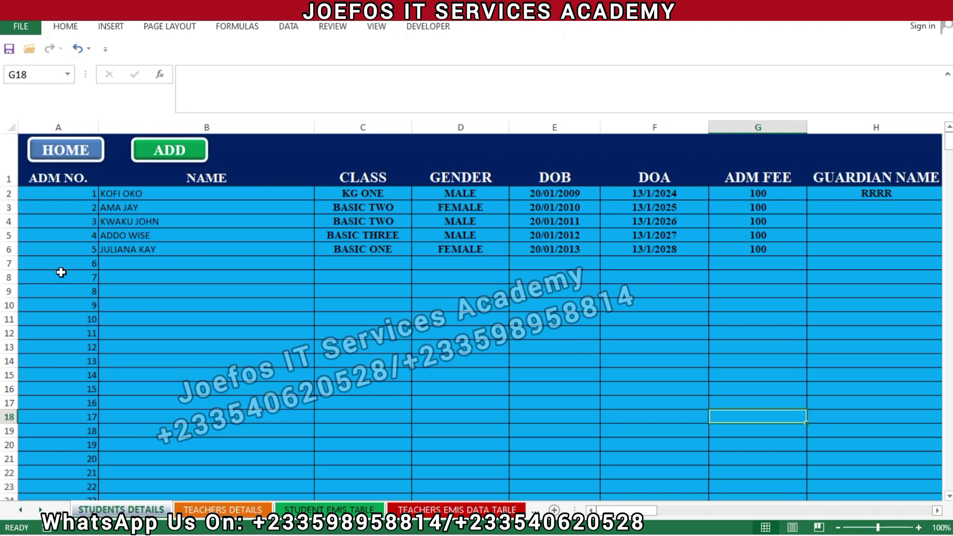
left_click_drag(51, 192, 812, 433)
Select the ADMINISTRATION named range from the Name Box to see the area it covers.
left_click(42, 72)
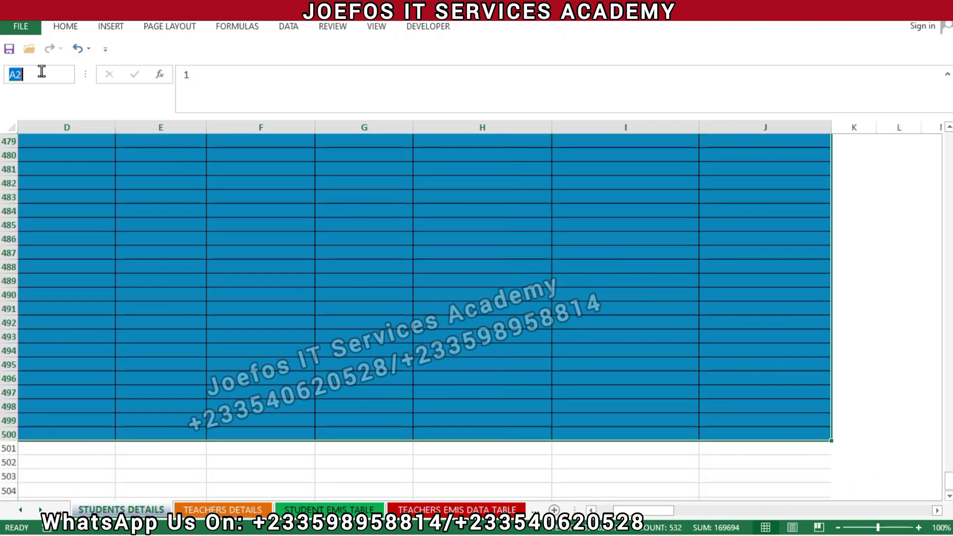
type("ADN")
key("BackSpace")
type("M R")
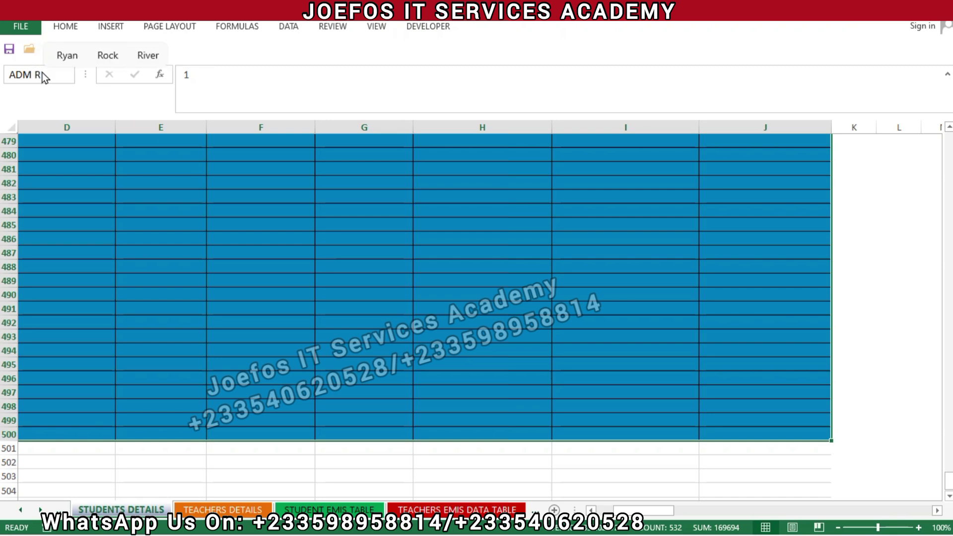
key("Return")
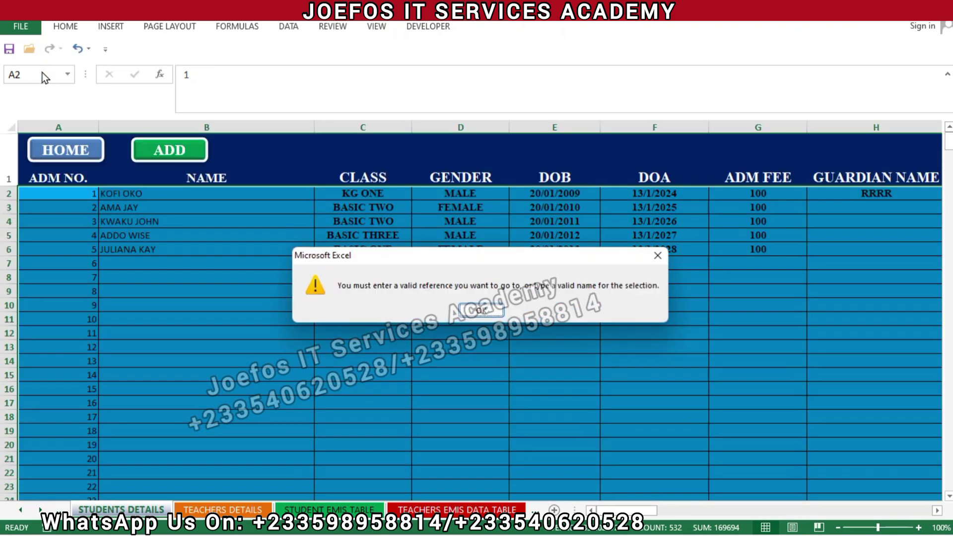
left_click(476, 310)
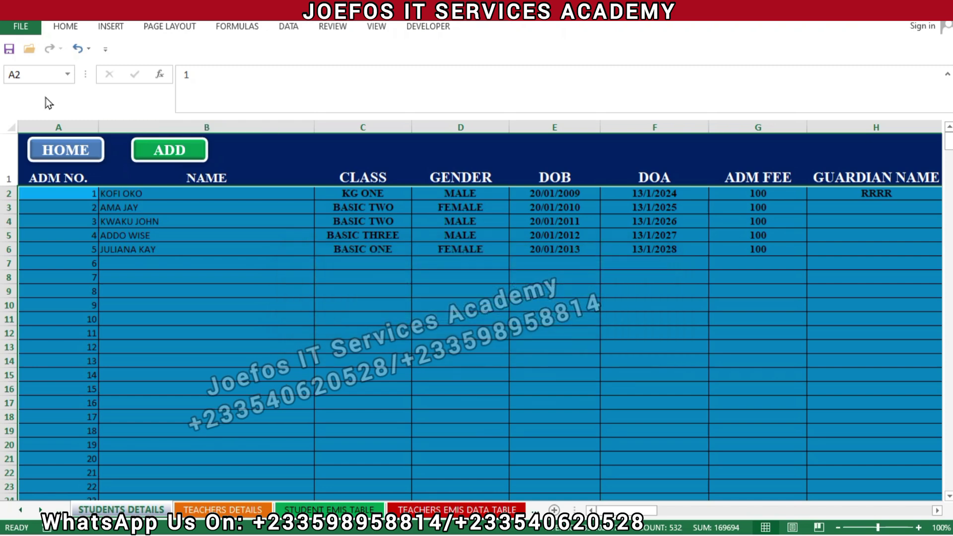
left_click(33, 73)
type("ADM")
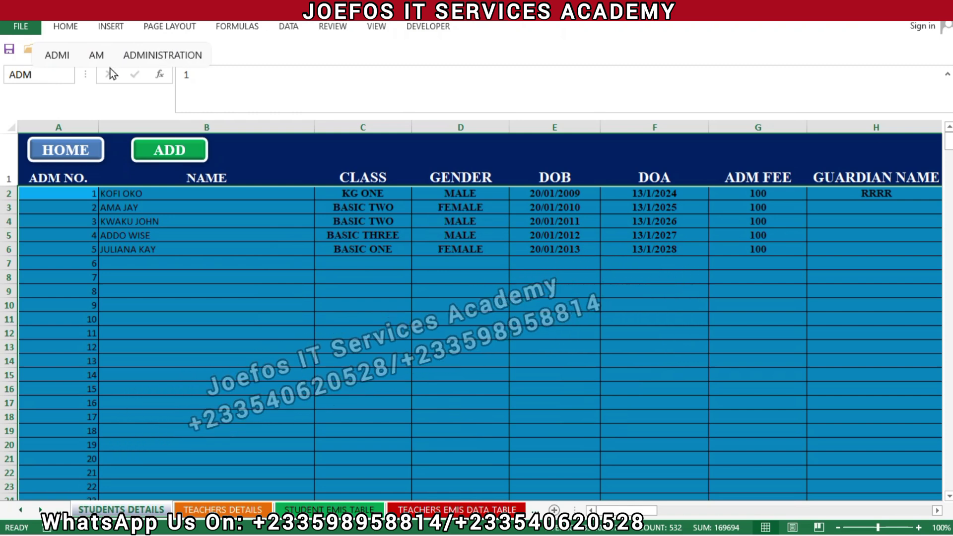
left_click(171, 54)
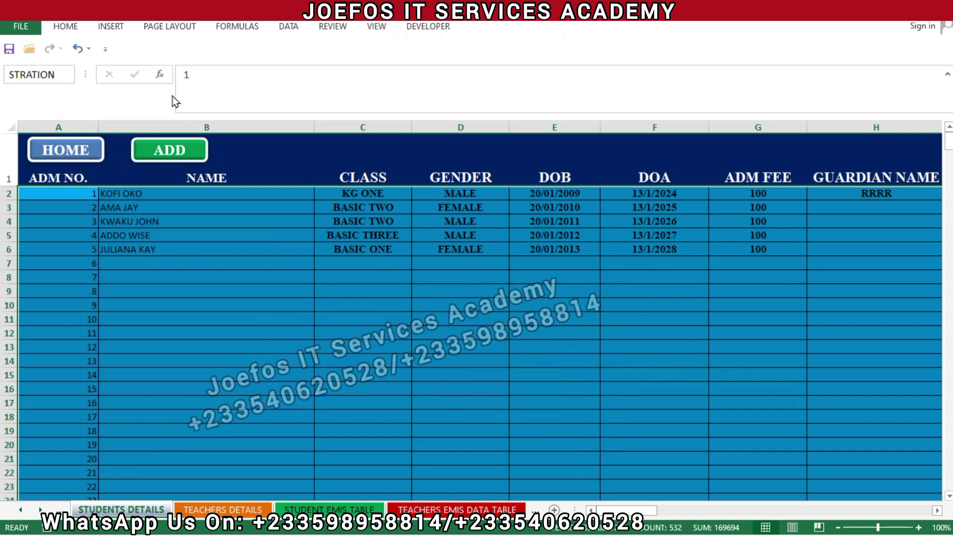
key("Return")
Compare it with the student data area A2:J500, then switch to the TEACHERS EMIS DATA TABLE sheet.
left_click(165, 308)
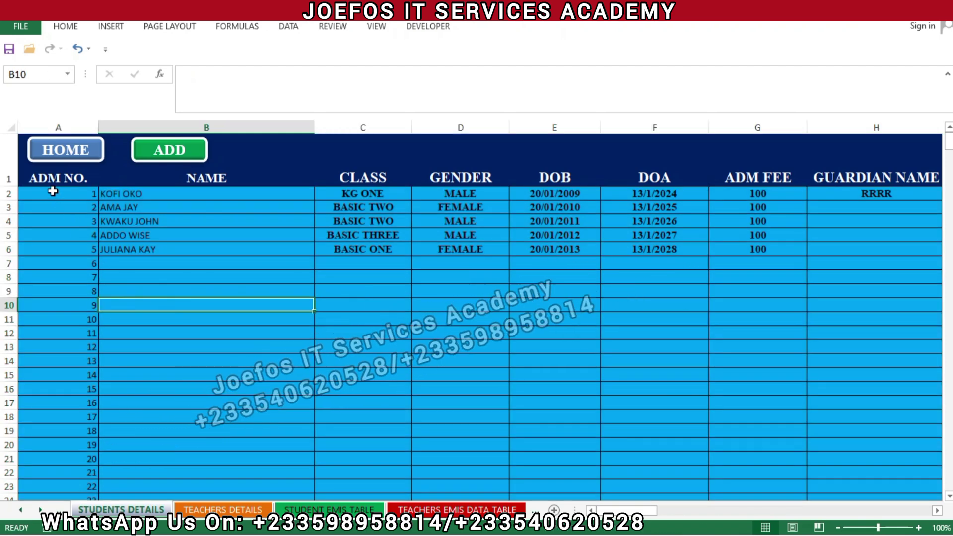
left_click_drag(51, 191, 811, 435)
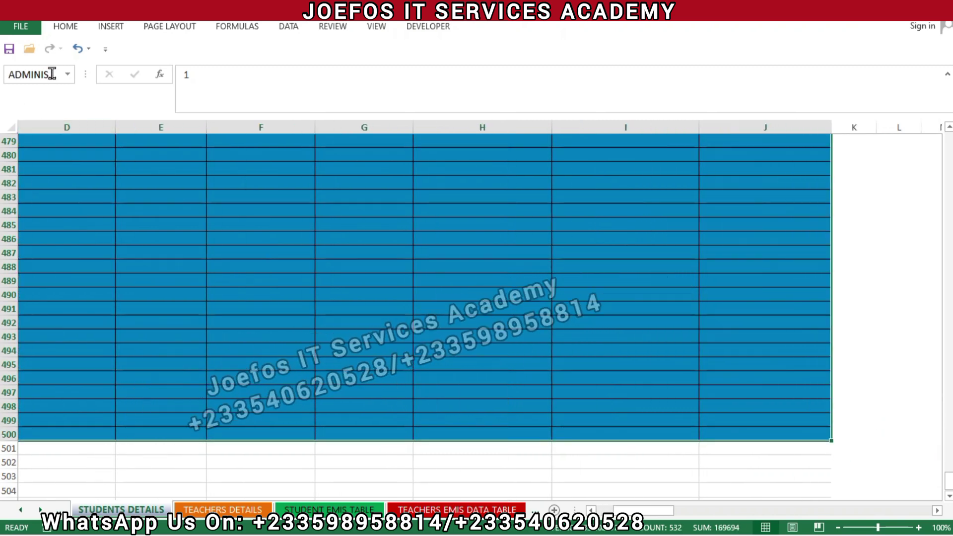
left_click(121, 226)
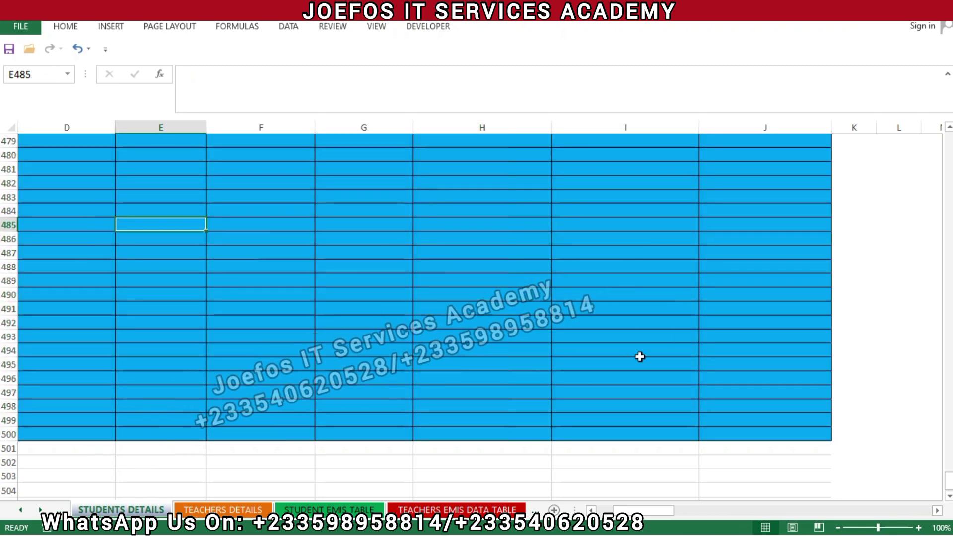
left_click_drag(949, 480, 946, 99)
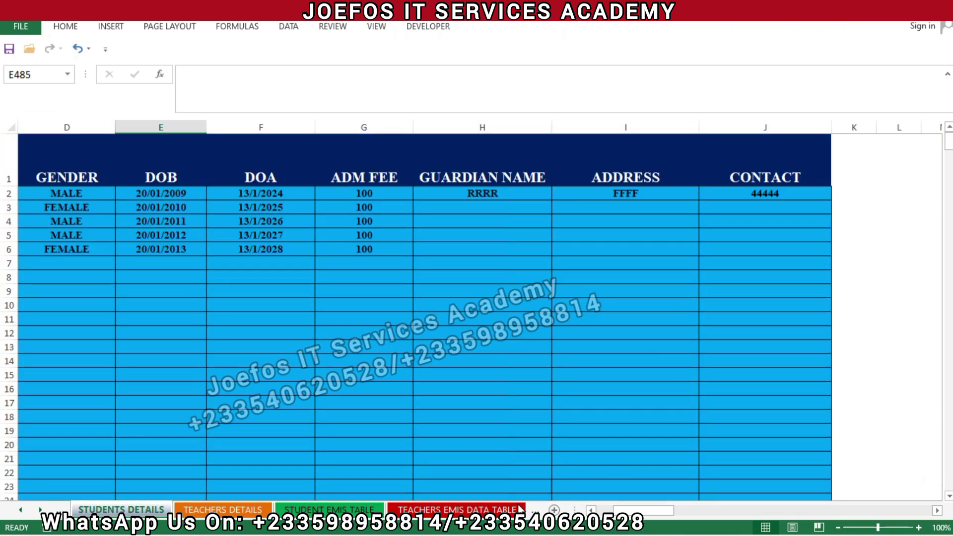
left_click(537, 510)
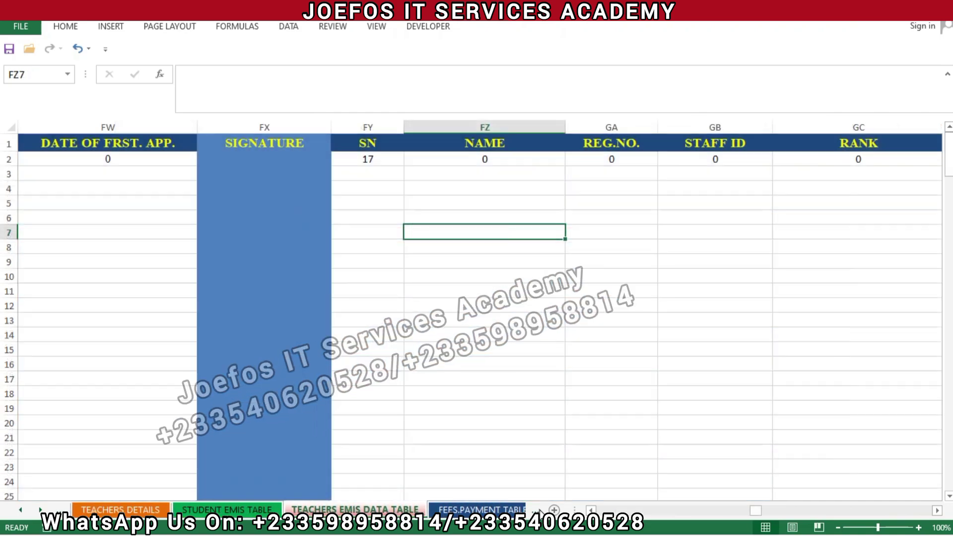
Go to the ADM RECEIPT sheet and begin a formula in the ADM NO. cell B7.
left_click(538, 510)
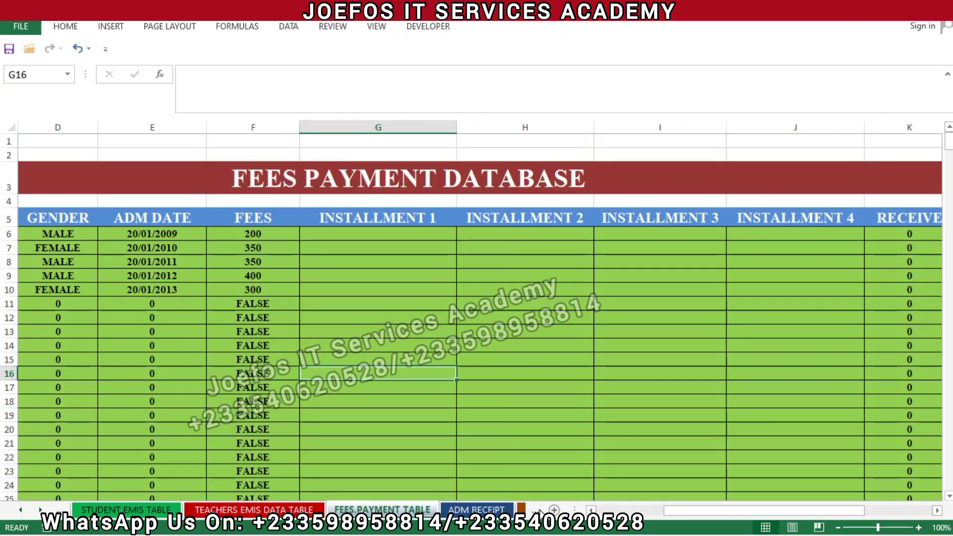
left_click(497, 511)
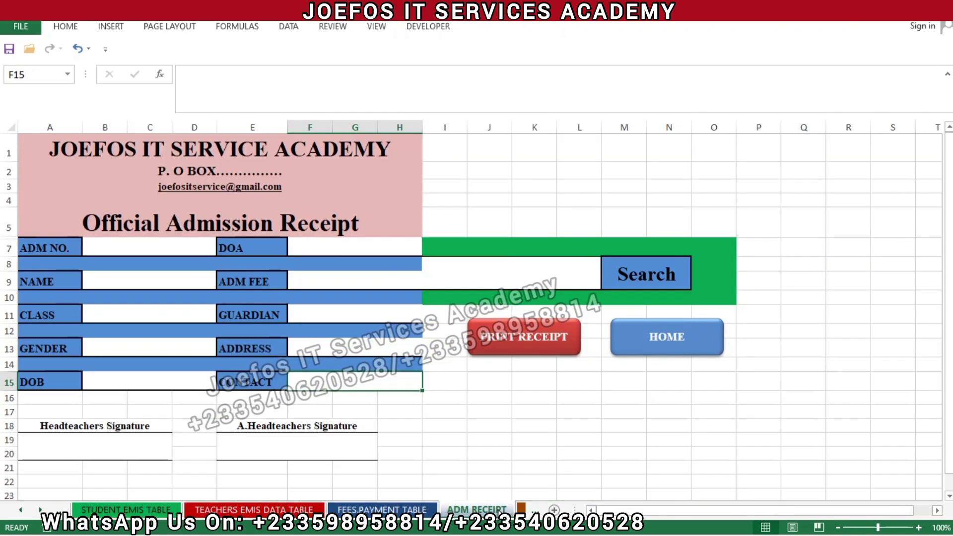
left_click(147, 242)
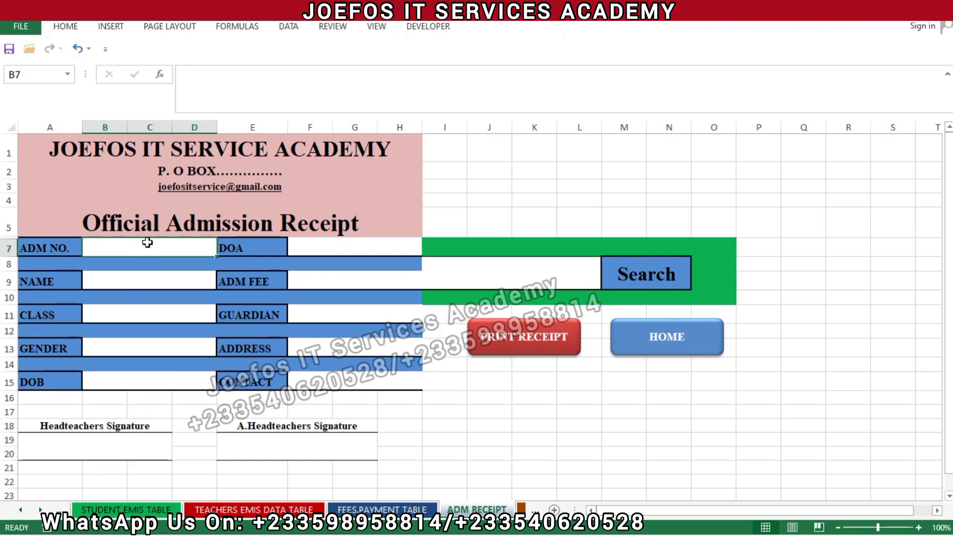
type("=")
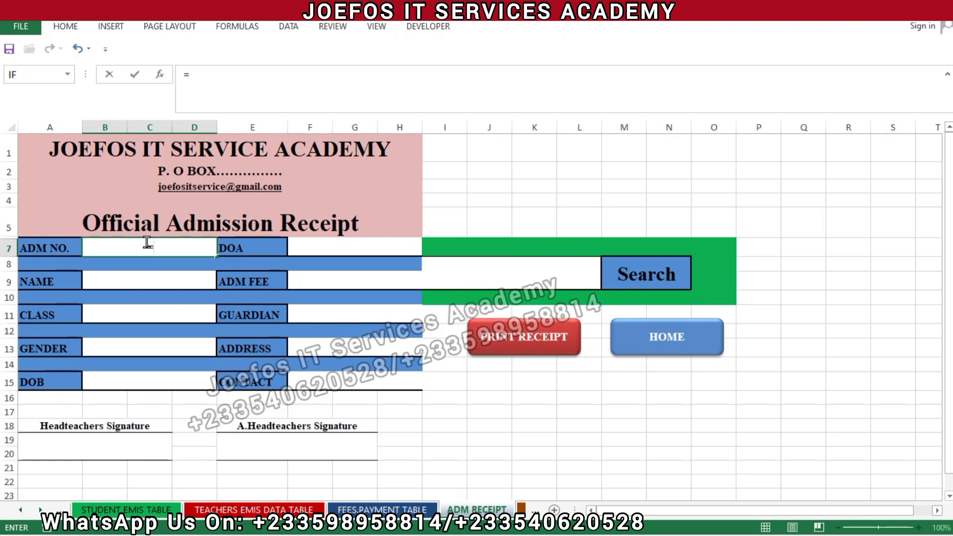
Enter =IFERROR(VLOOKUP(I8,ADMINISTRATION,1,0),"") in the ADM NO. cell B7.
type("I")
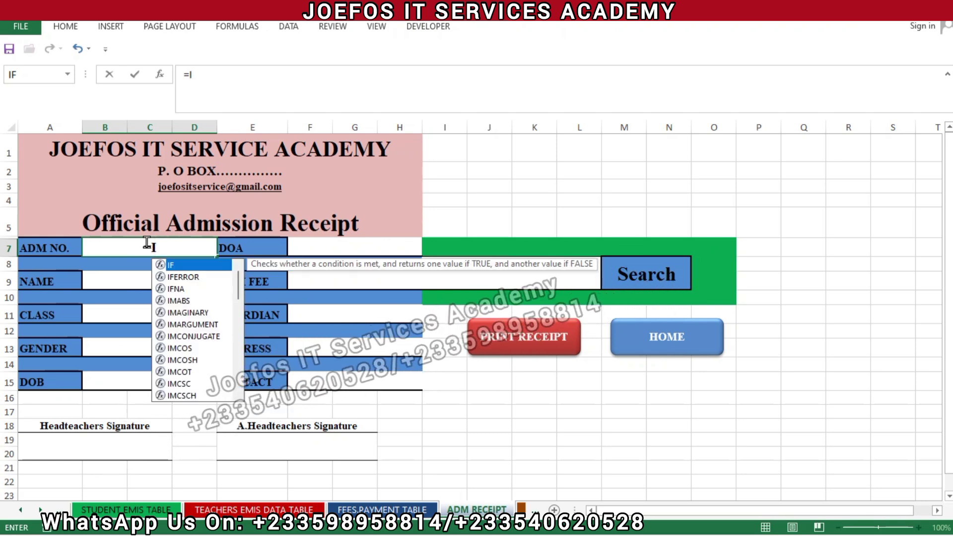
type("F")
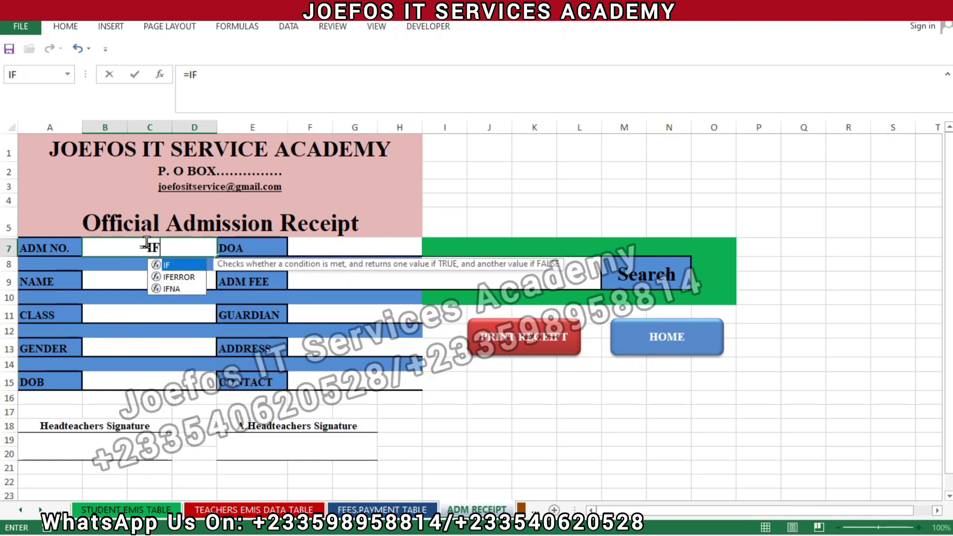
double_click(179, 277)
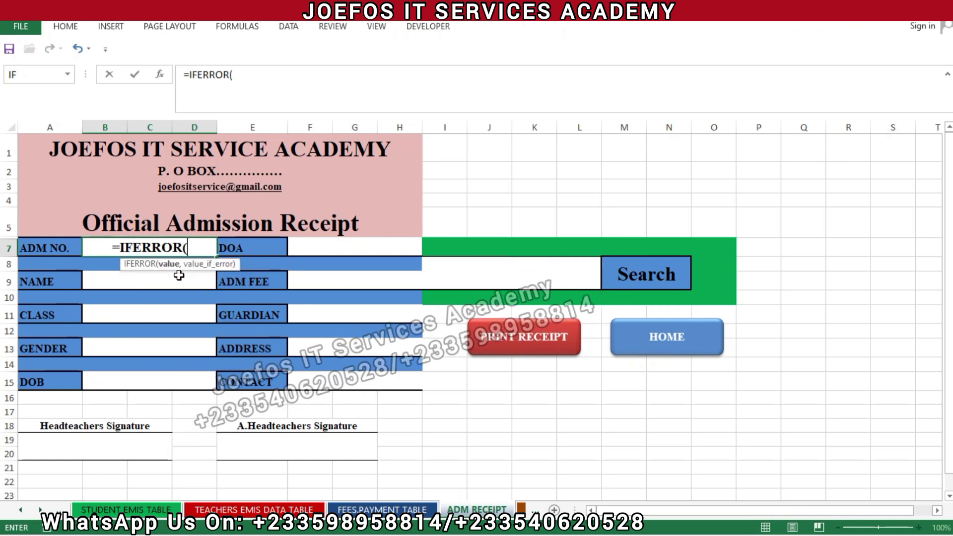
type("V")
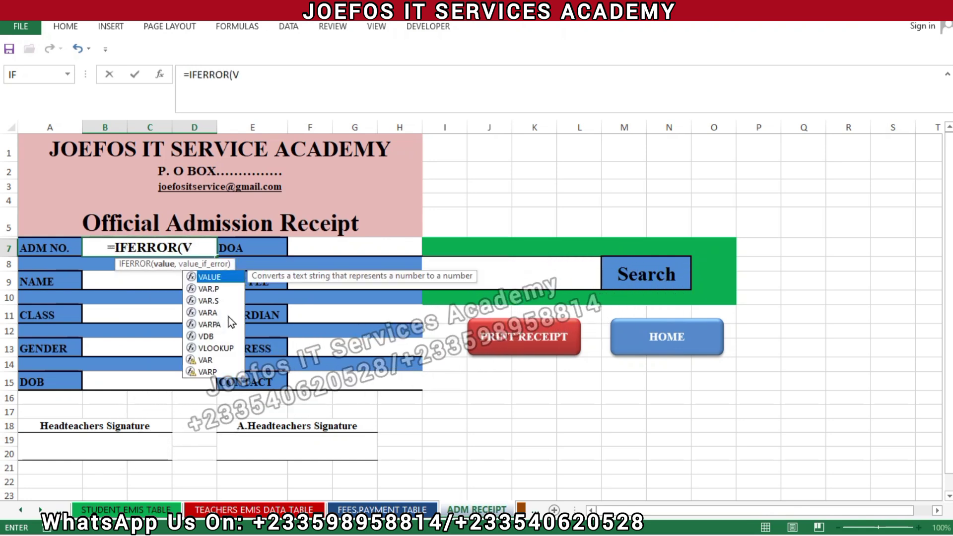
double_click(221, 347)
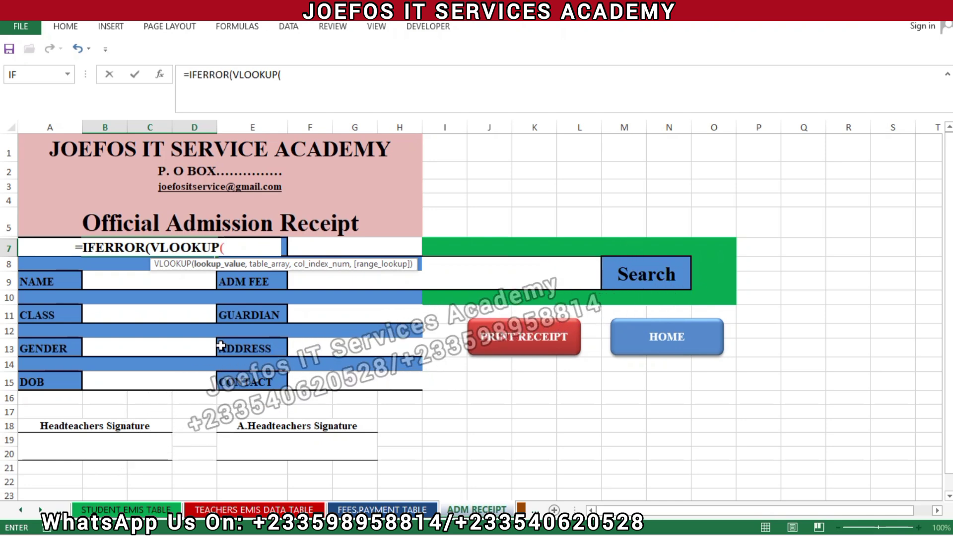
left_click(462, 280)
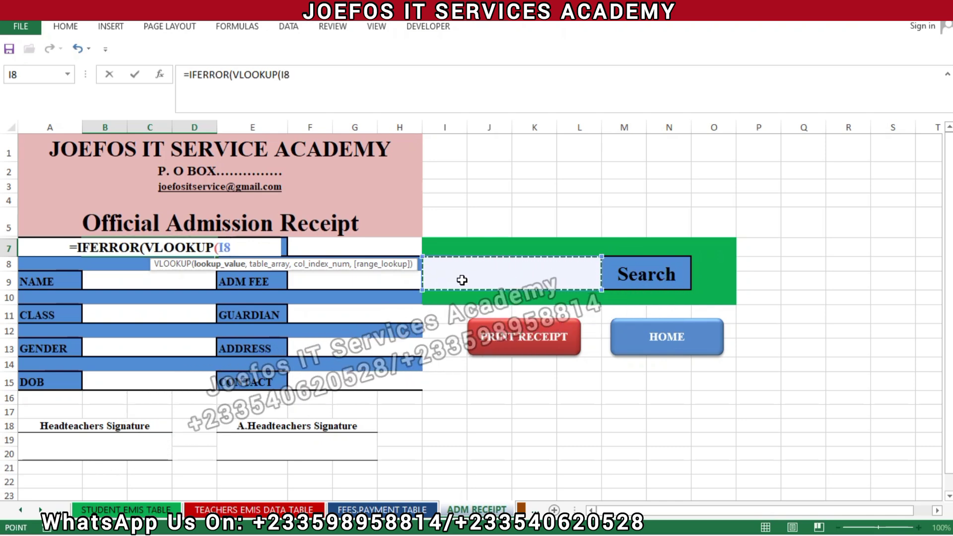
type(",")
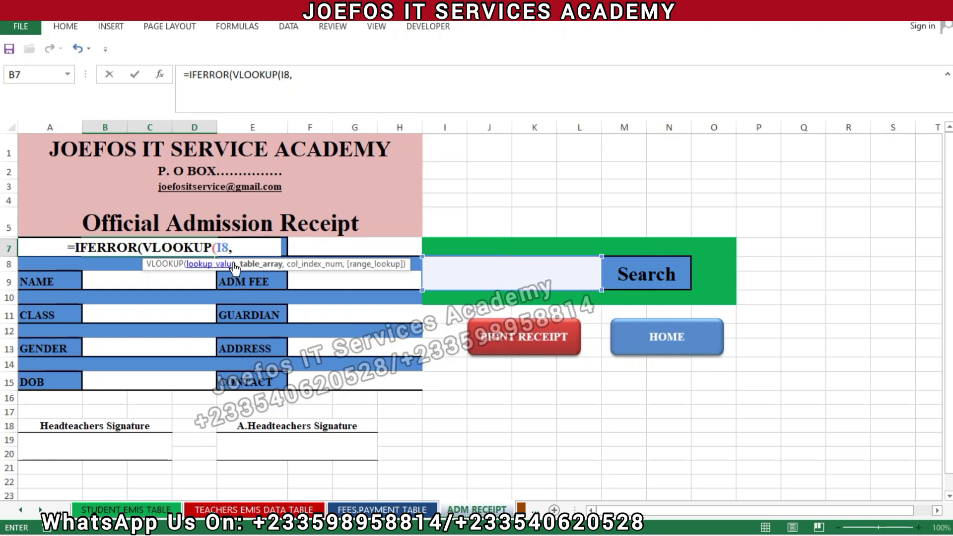
type("AD")
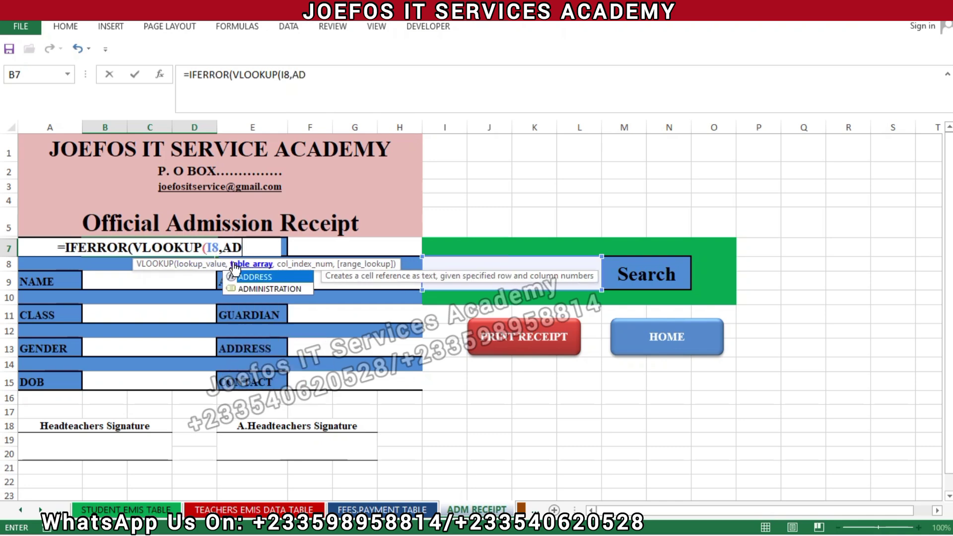
left_click(255, 290)
double_click(255, 288)
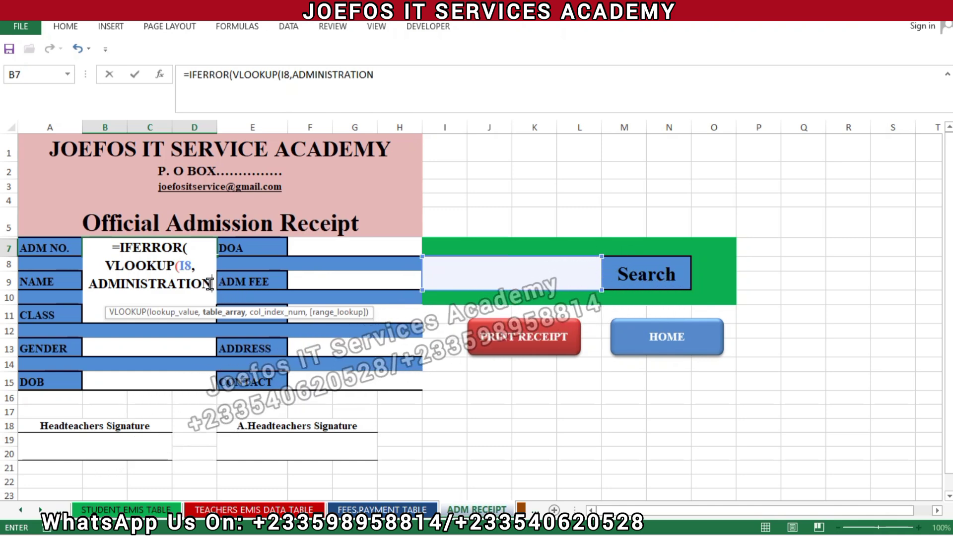
type(",")
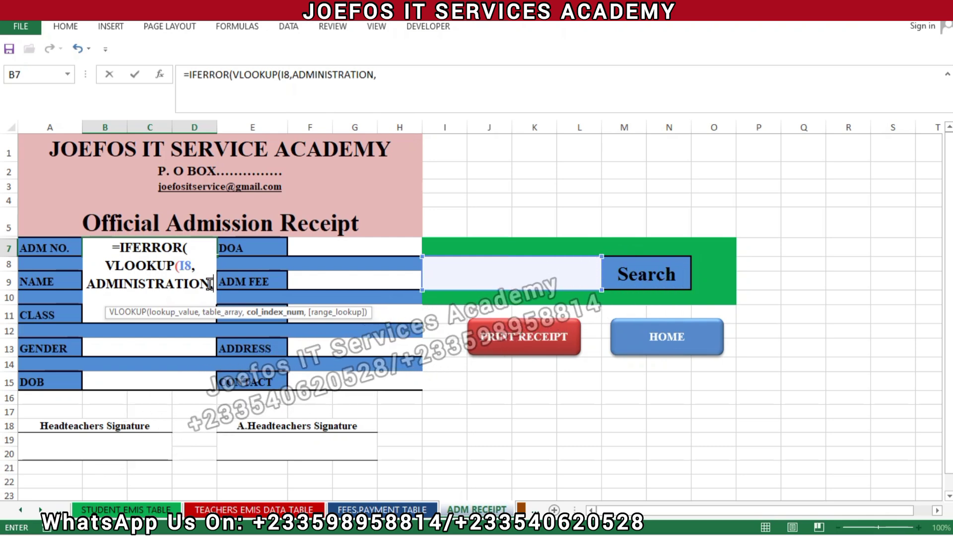
type("1")
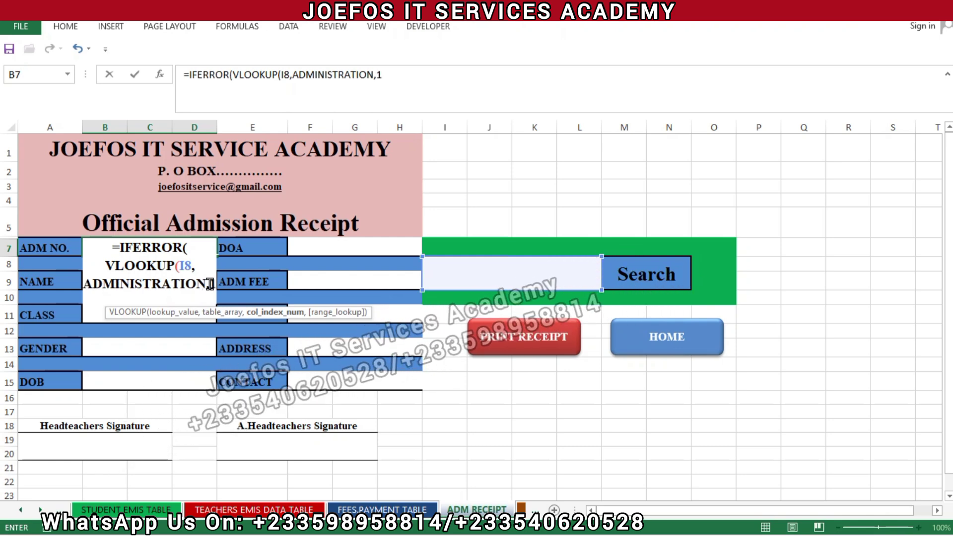
type(",")
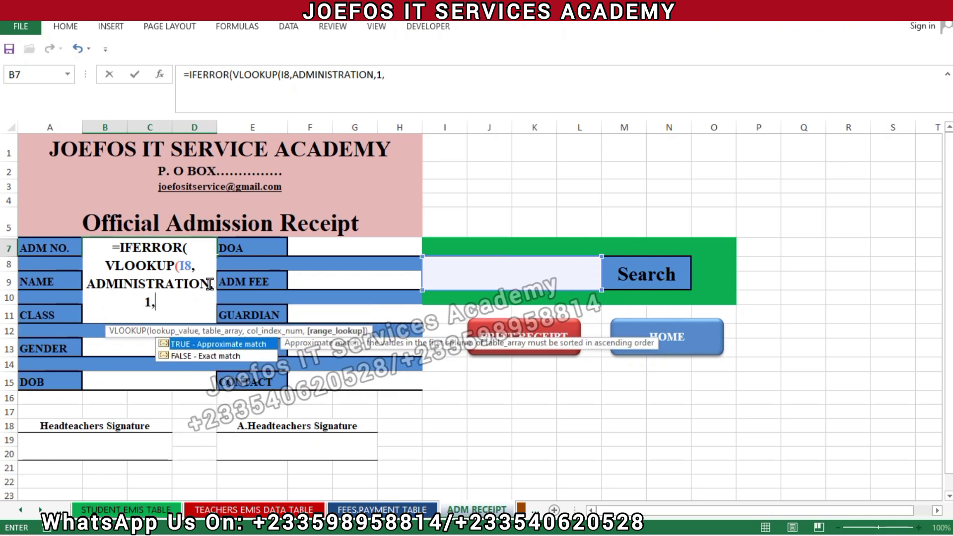
type("0")
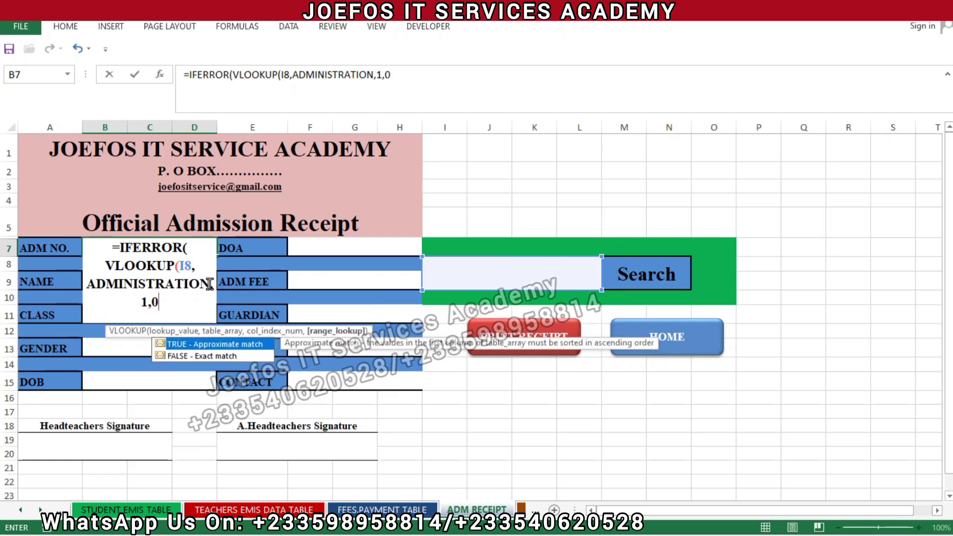
type("),")
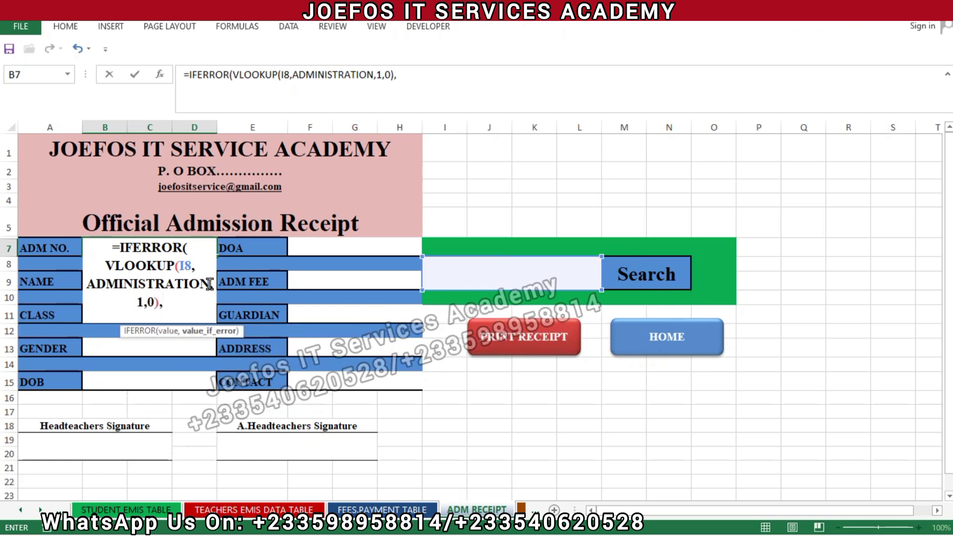
type("\"\"")
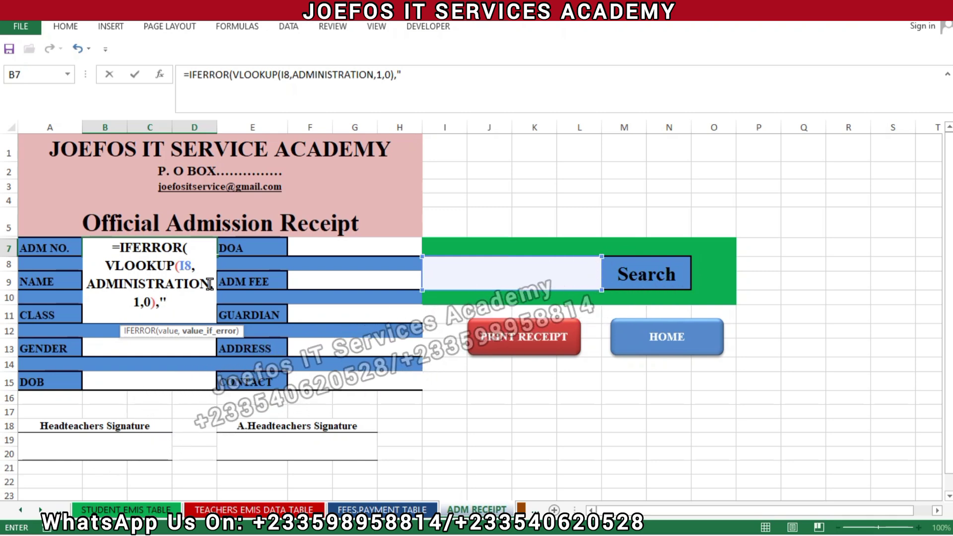
type(")")
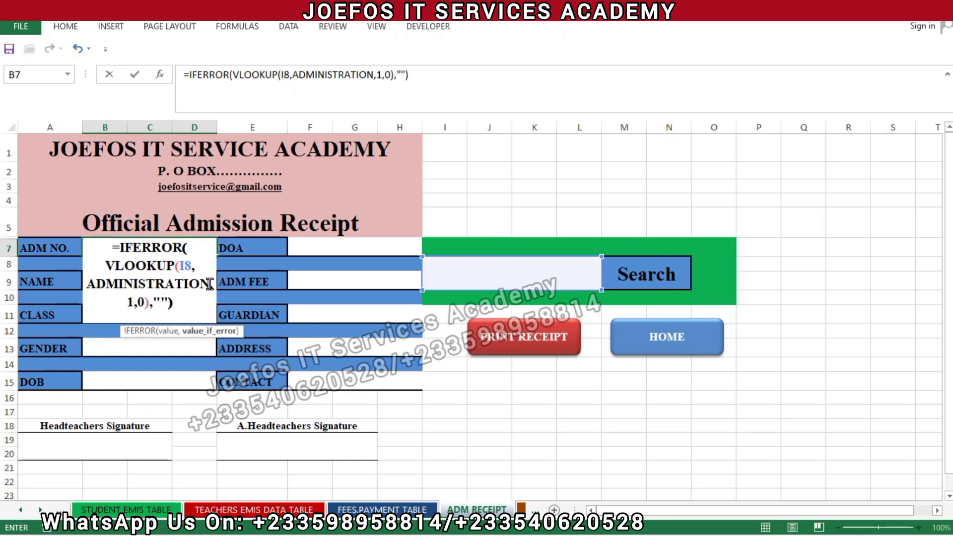
key("Return")
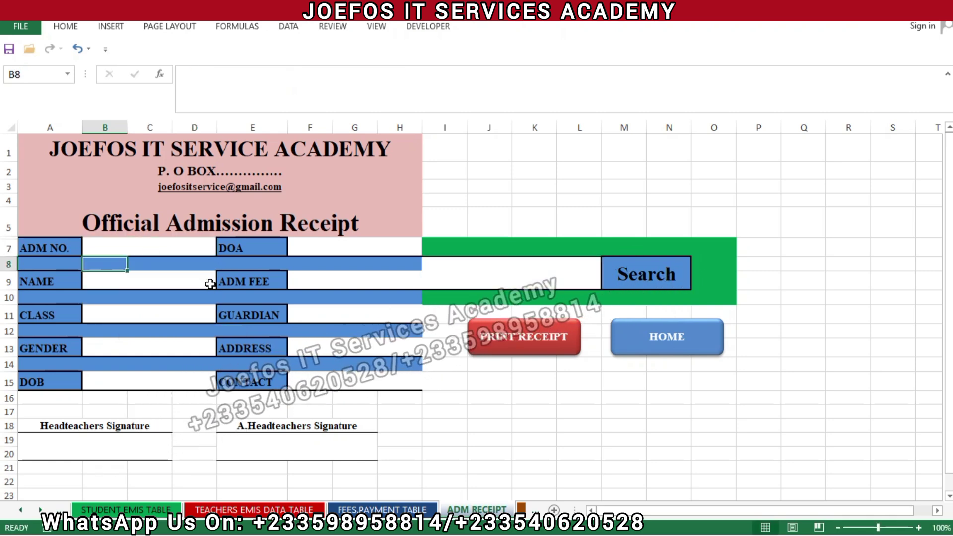
left_click(184, 244)
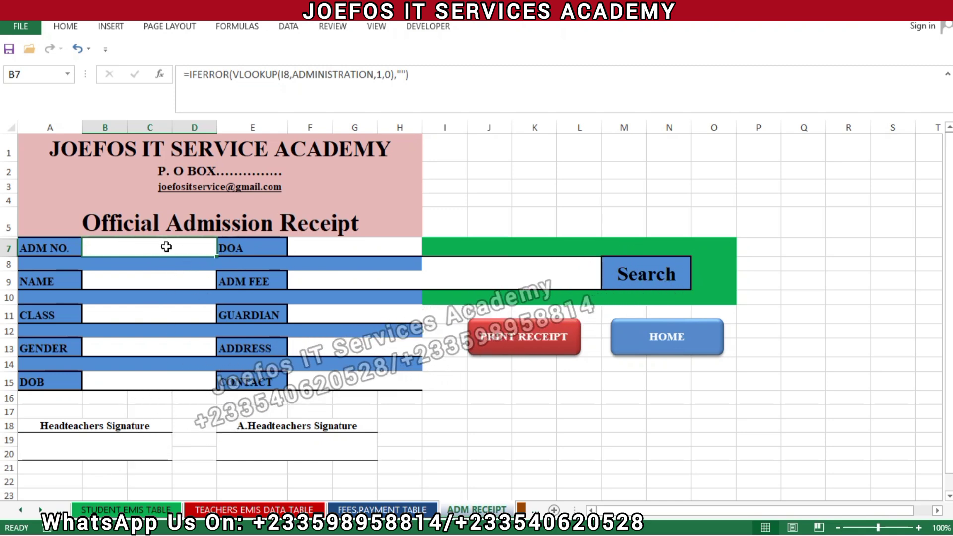
Copy the ADM NO. lookup formula and restore it in B7 after an accidental edit.
left_click(191, 74)
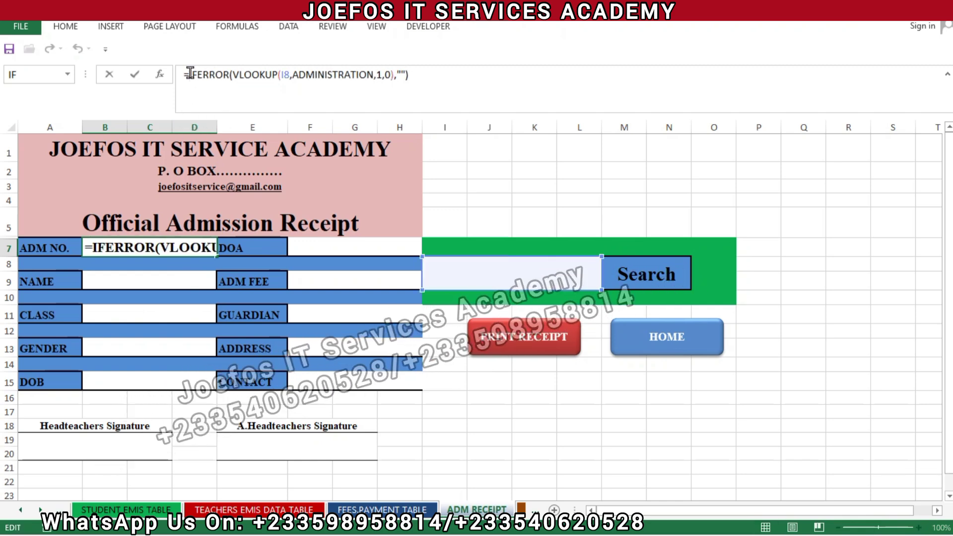
left_click_drag(190, 74, 410, 80)
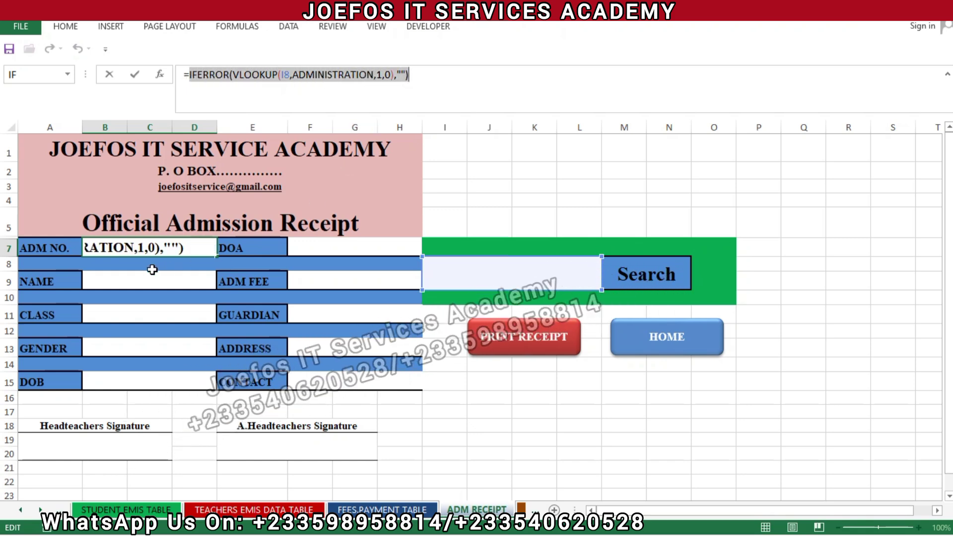
left_click(125, 276)
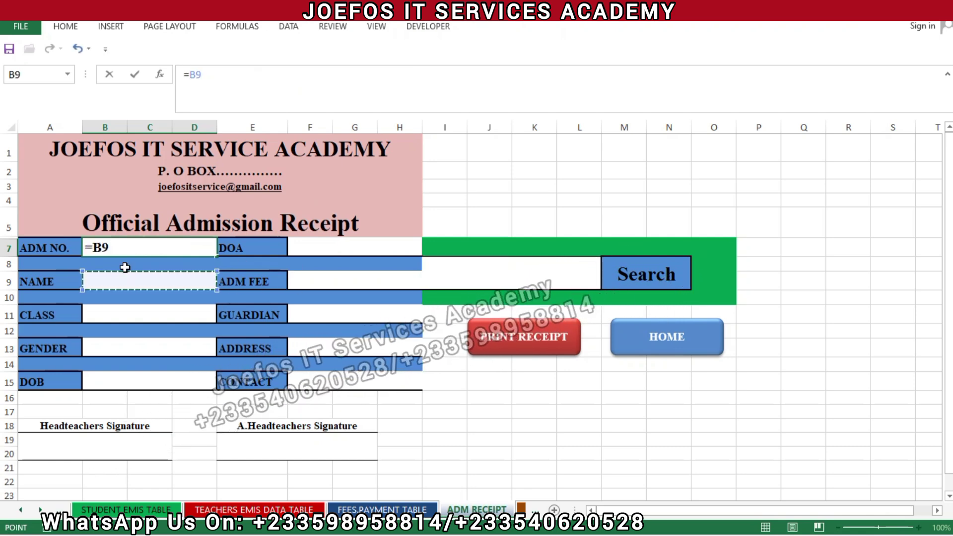
key("Escape")
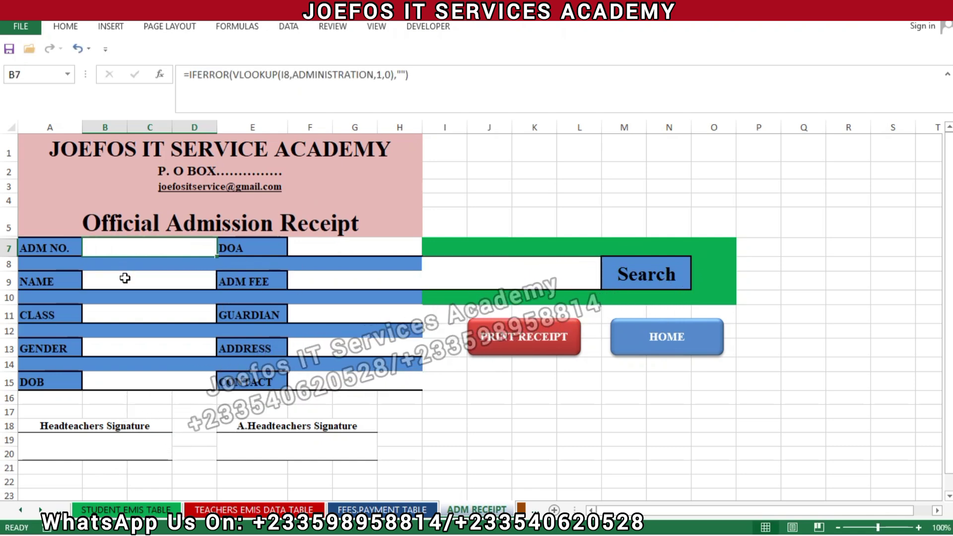
type("=")
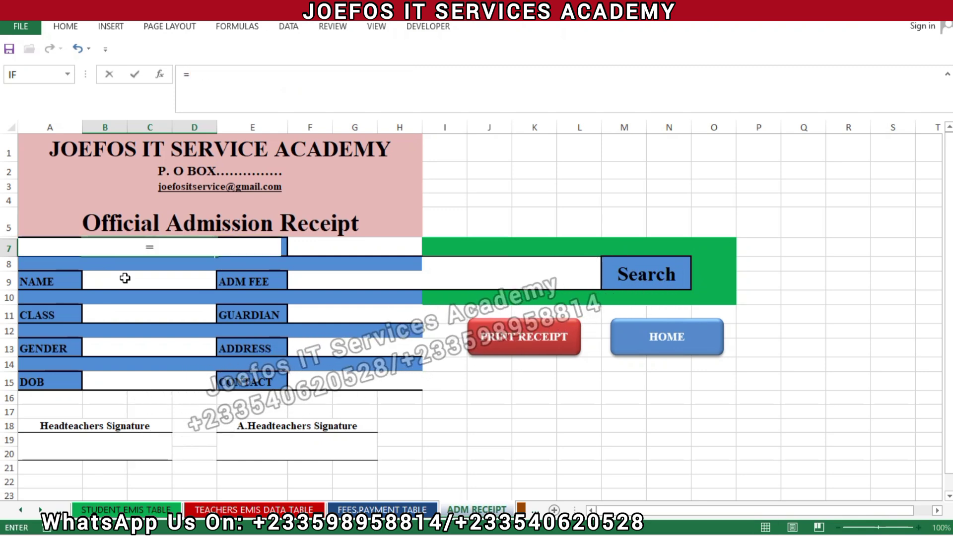
key("BackSpace")
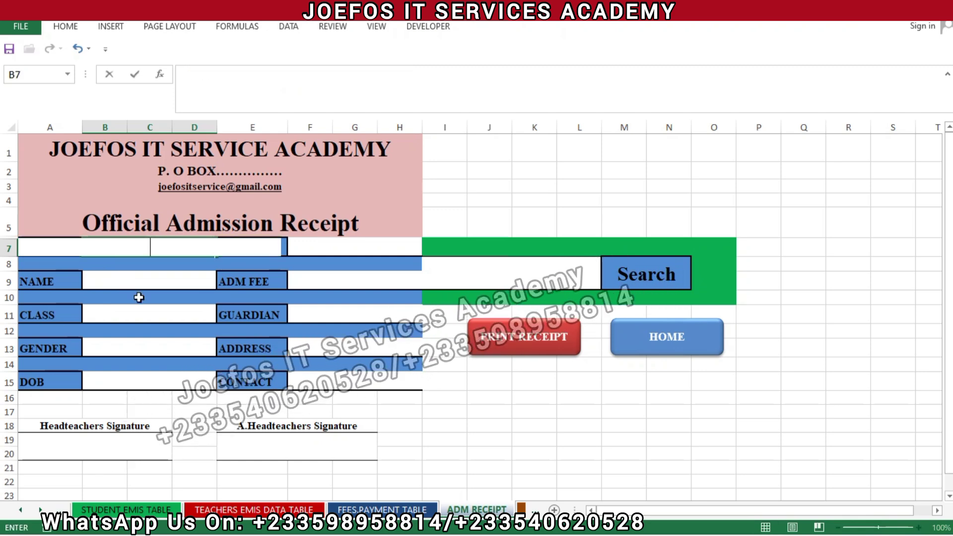
left_click(136, 281)
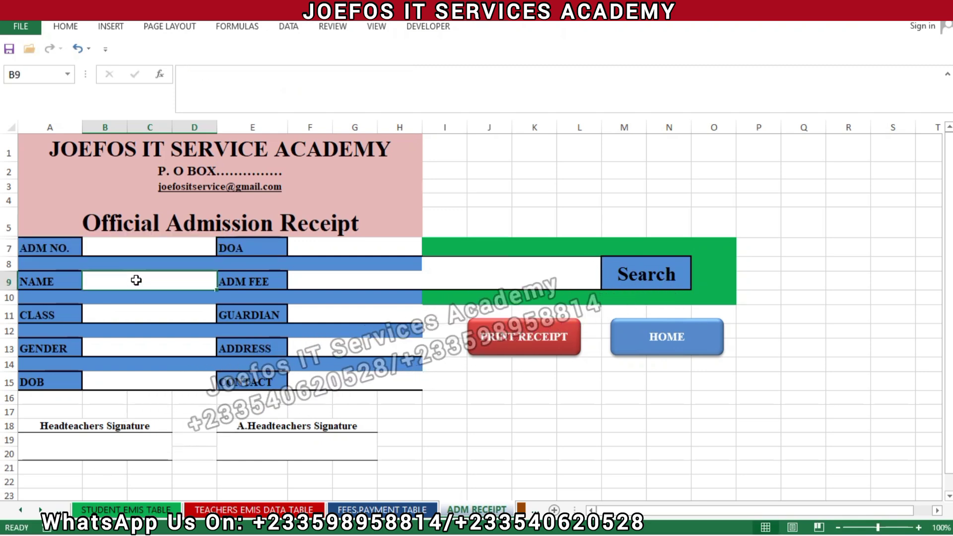
left_click(131, 245)
type("=")
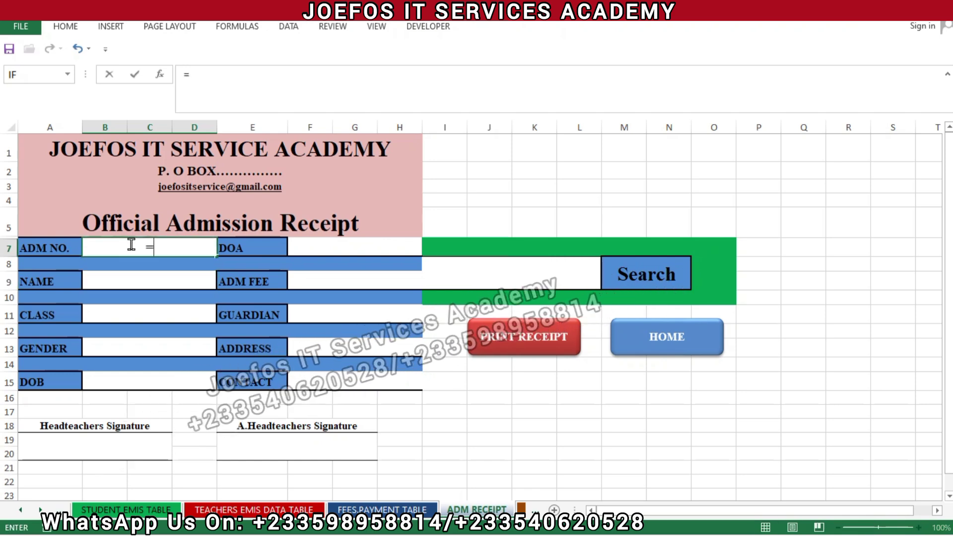
key("ctrl+v")
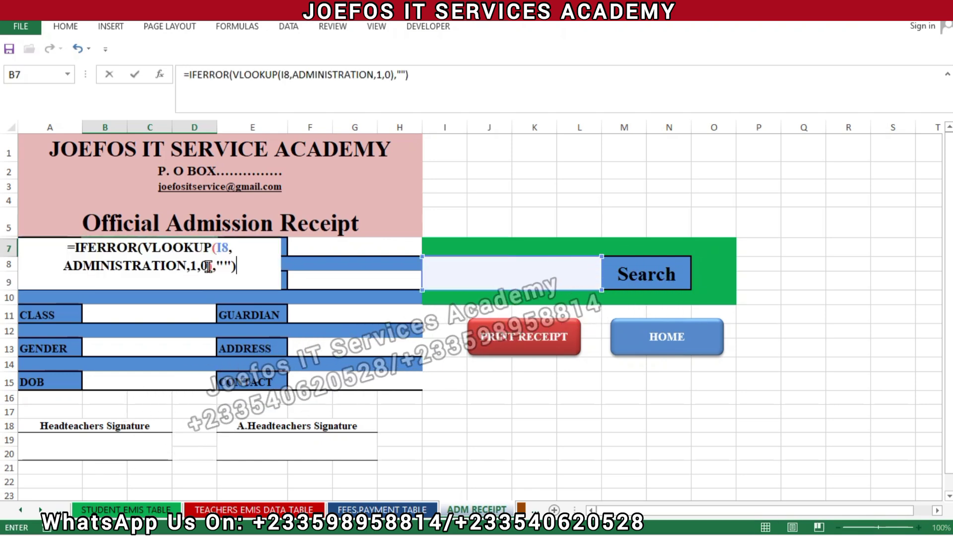
key("Return")
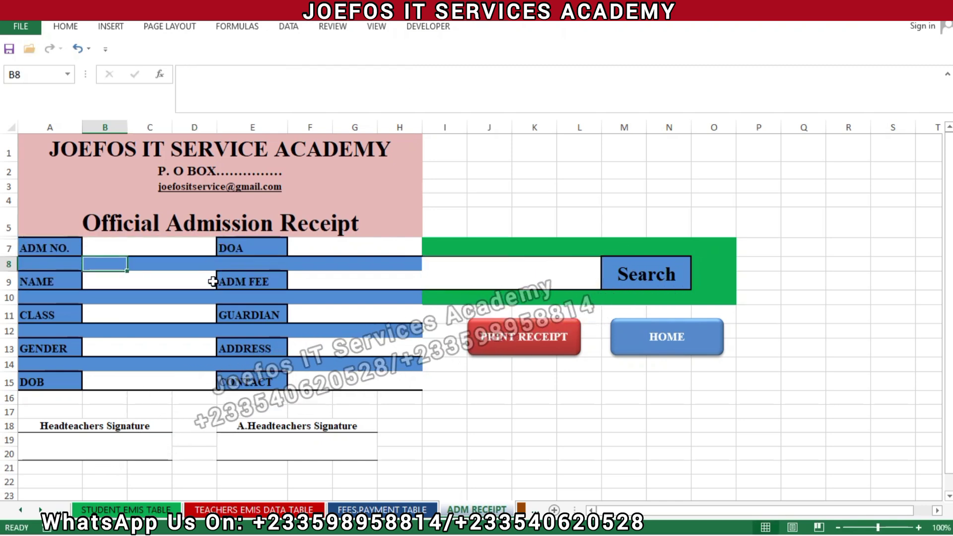
Paste the lookup into the NAME field B9, using column index 2.
left_click(188, 282)
type("=")
key("ctrl+v")
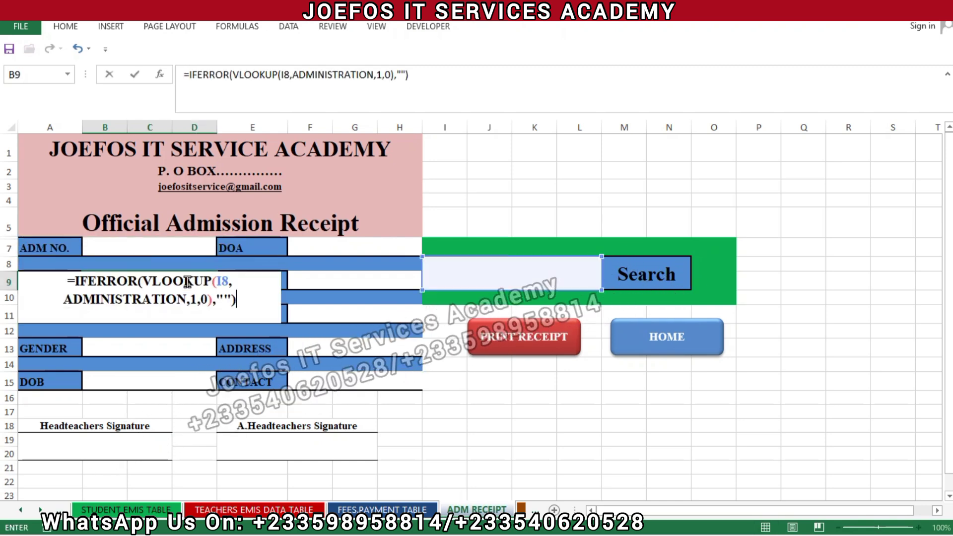
left_click(194, 298)
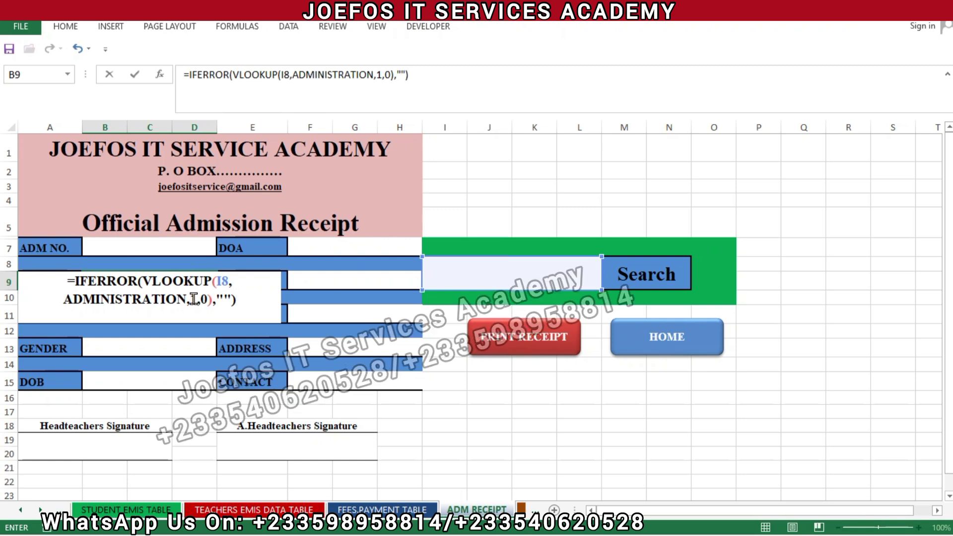
key("BackSpace")
type("2")
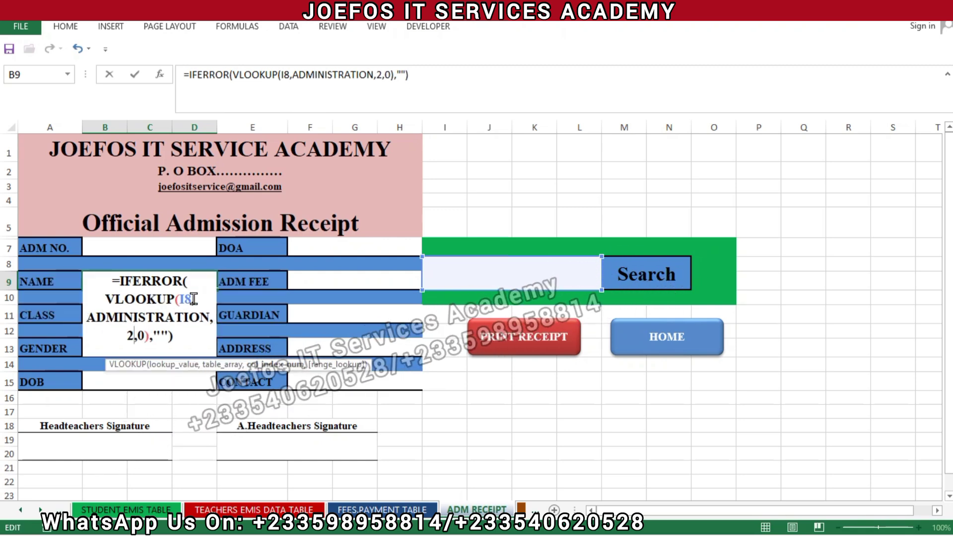
key("Return")
Paste the lookup into the CLASS field B11, using column index 3.
left_click(165, 317)
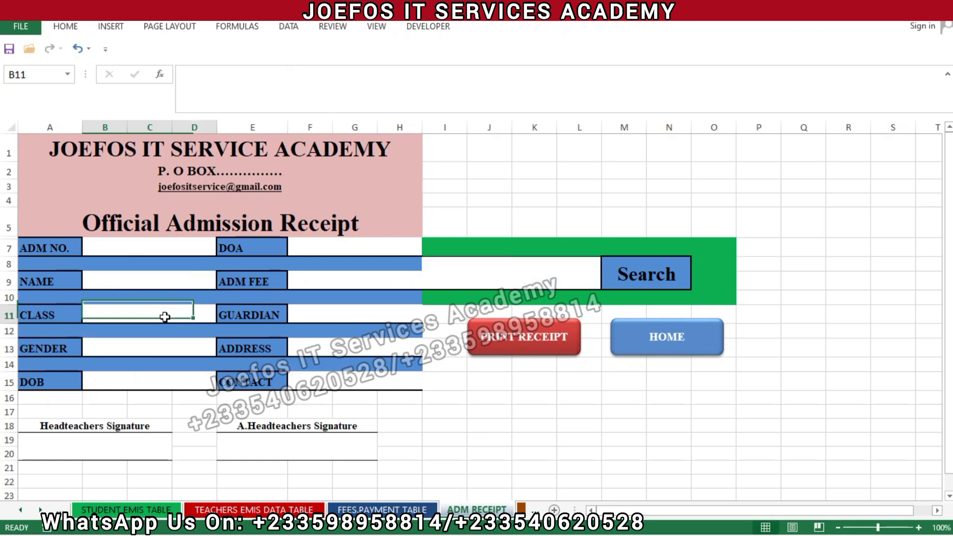
type("=")
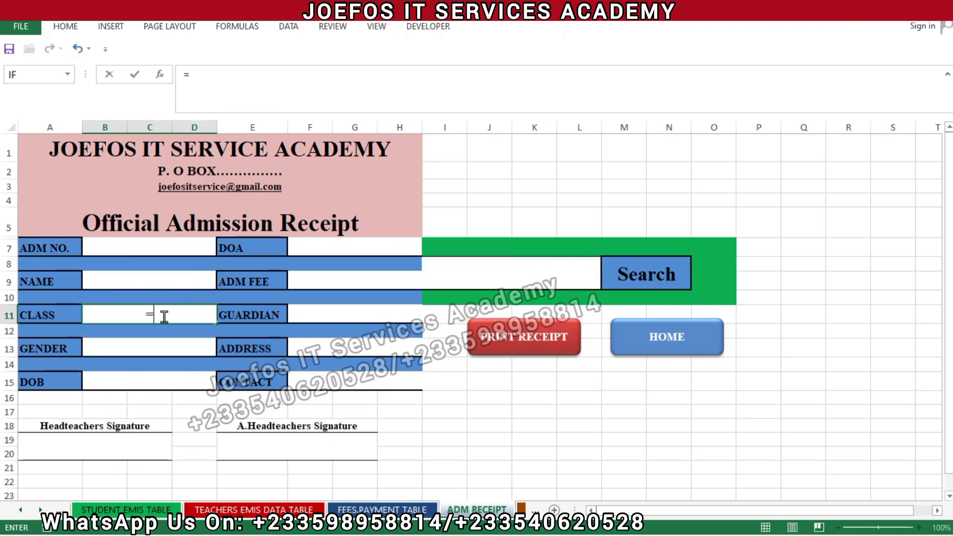
key("ctrl+v")
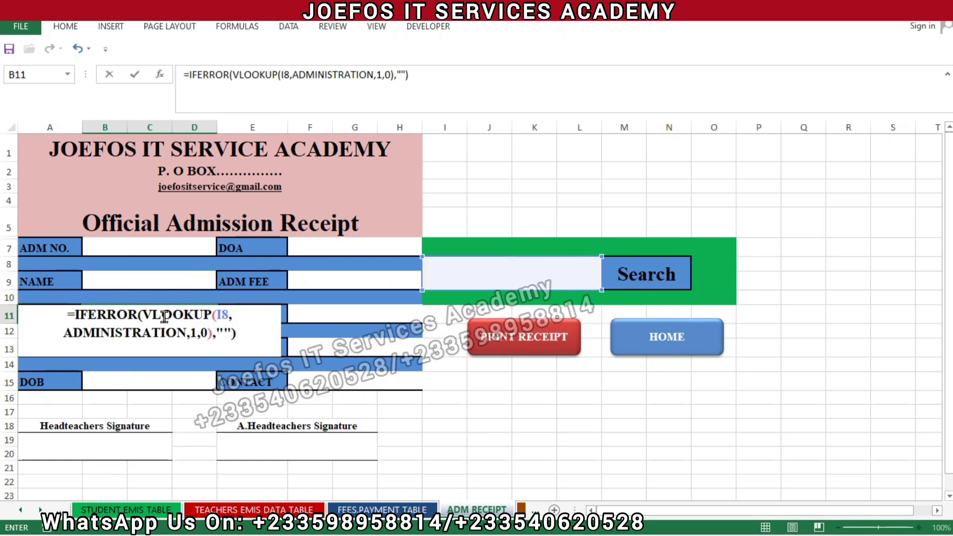
left_click(196, 332)
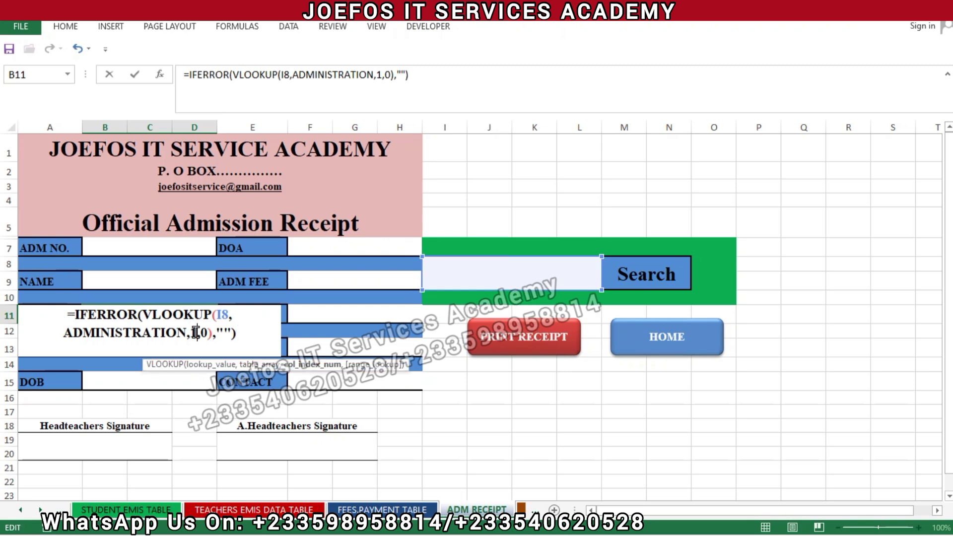
key("Delete")
type("3")
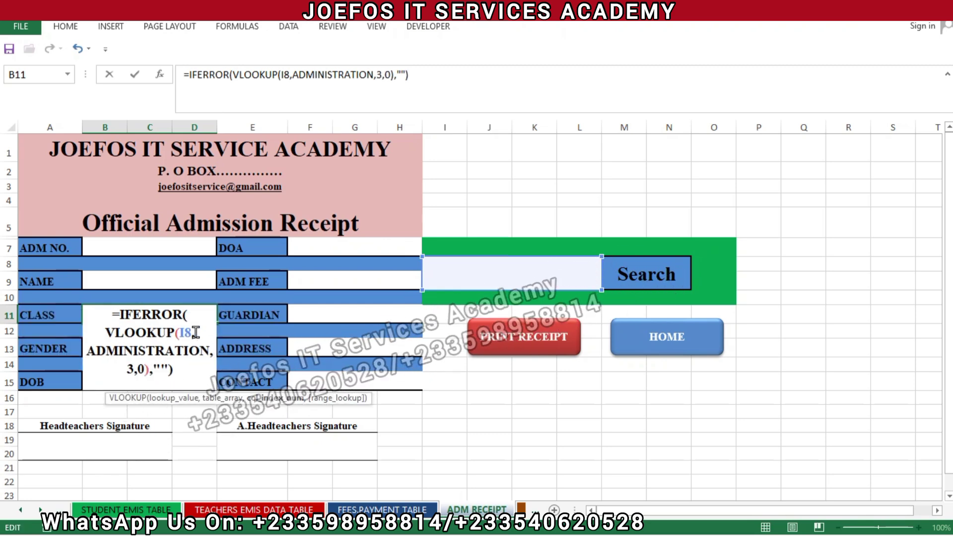
key("Return")
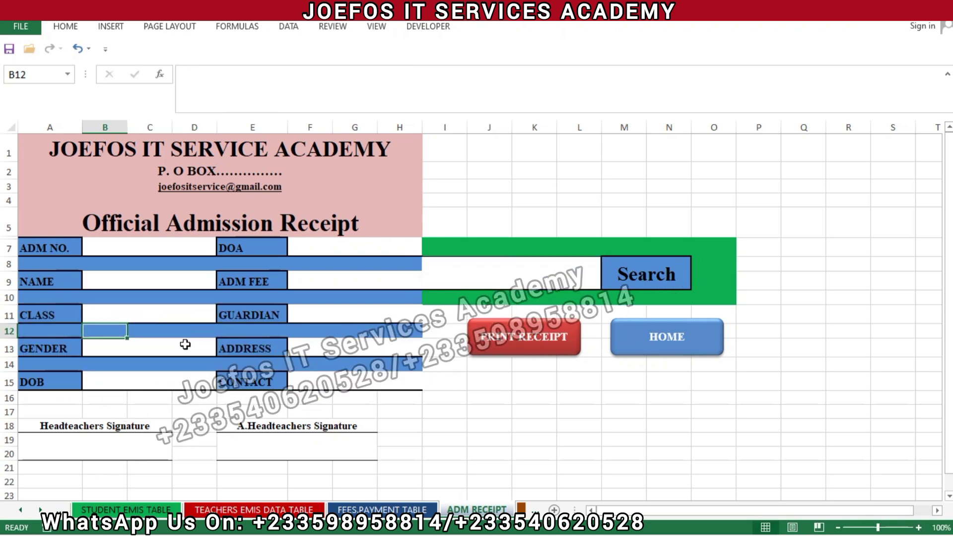
Paste the lookup into the GENDER field, using column index 4.
left_click(177, 346)
type("=")
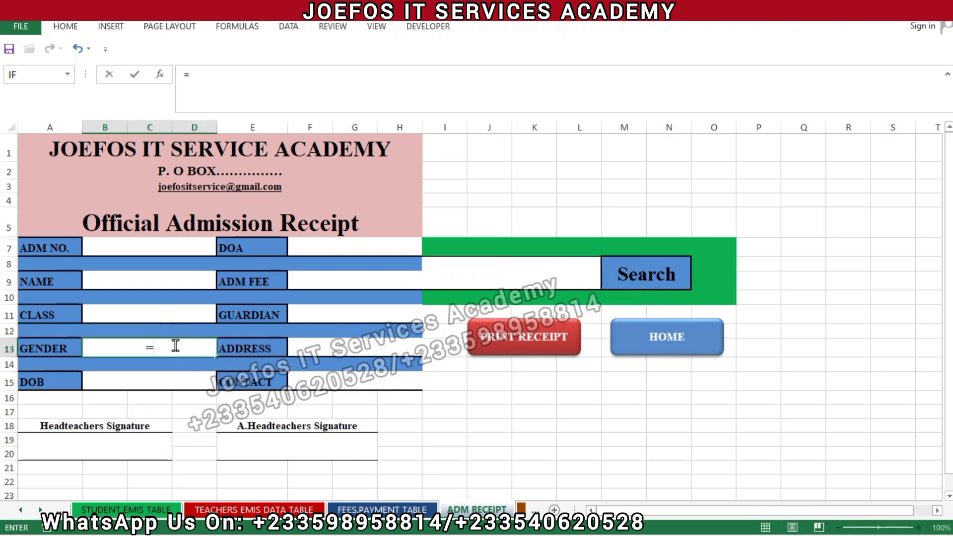
key("ctrl+v")
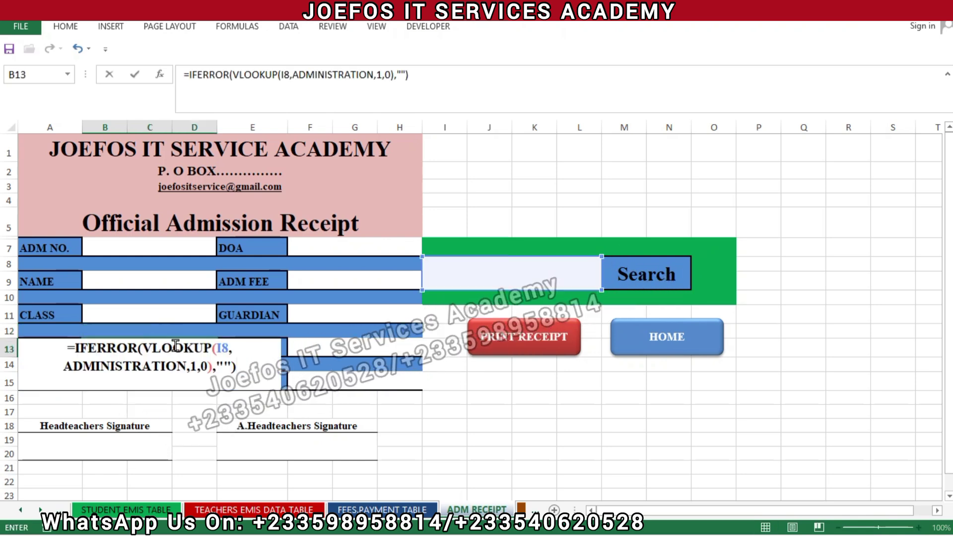
left_click(194, 365)
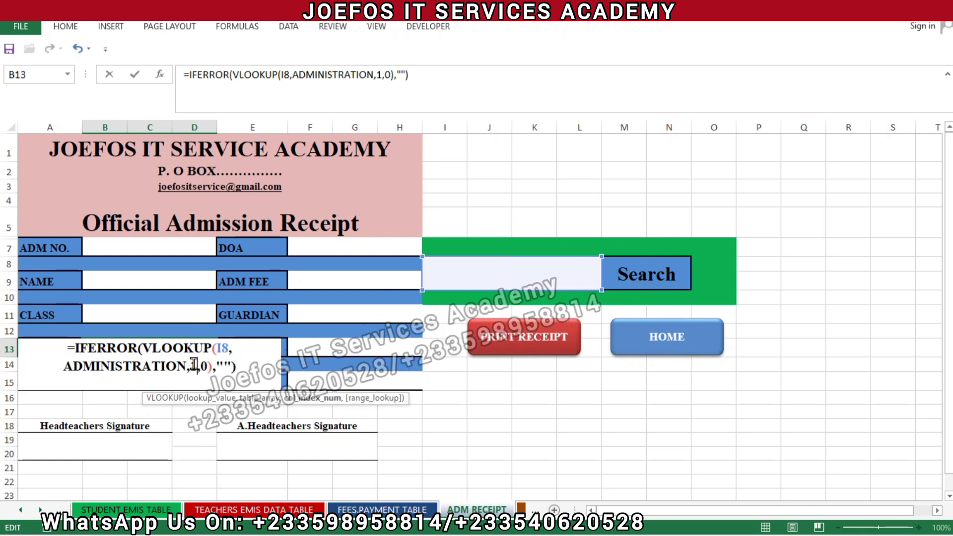
key("BackSpace")
type("4")
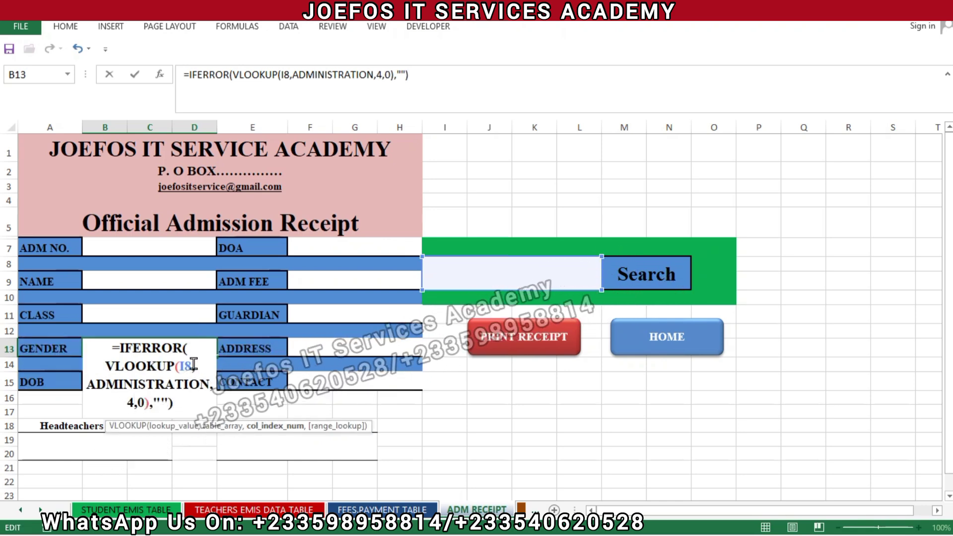
key("Return")
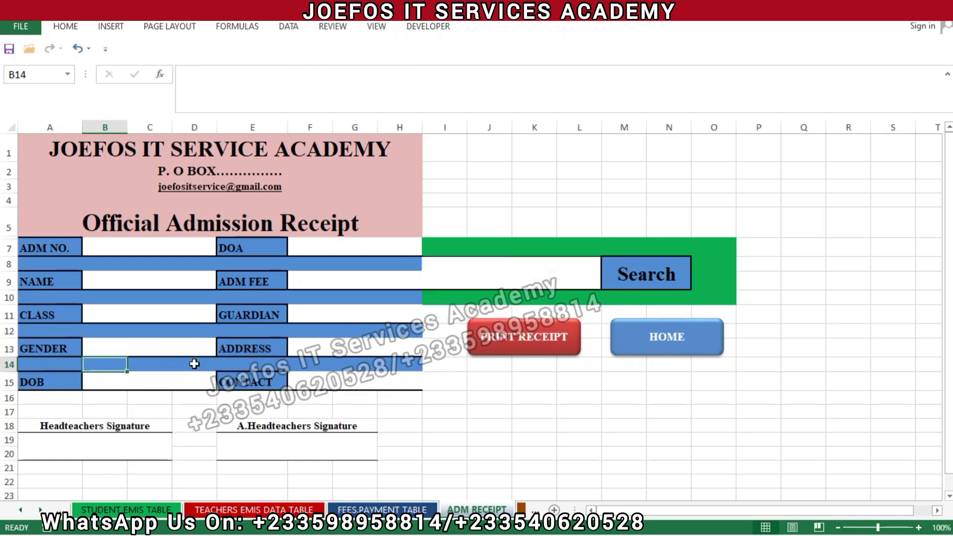
Paste the lookup into the DOB field B15, using column index 5.
left_click(161, 385)
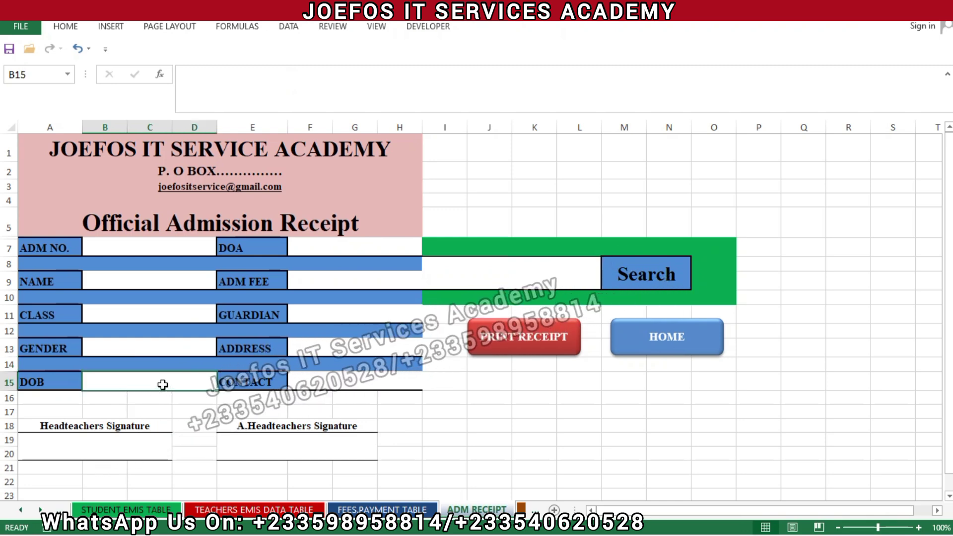
type("=")
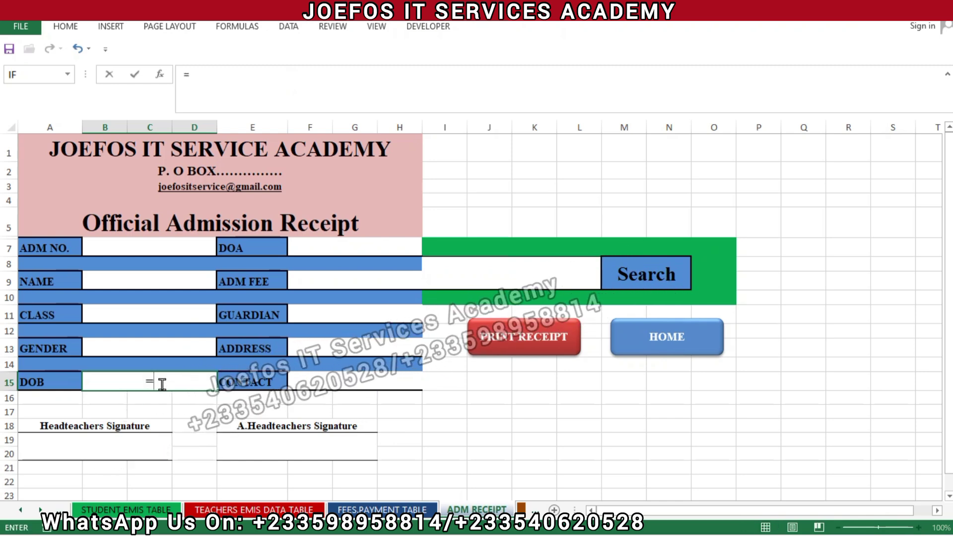
type("IFERROR(VLOOKUP(I8,ADMINISTRATION,1,0),\"\")")
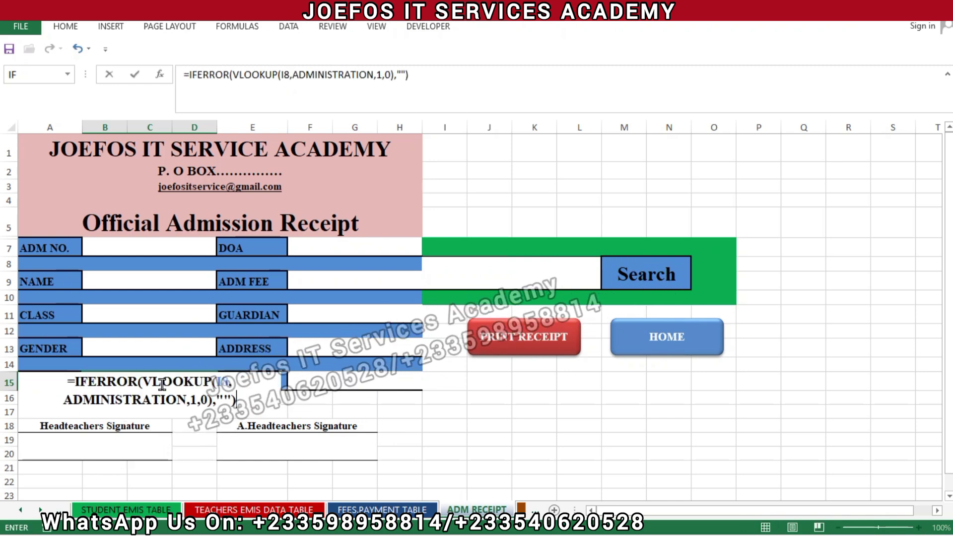
left_click(196, 399)
key("BackSpace")
type("5")
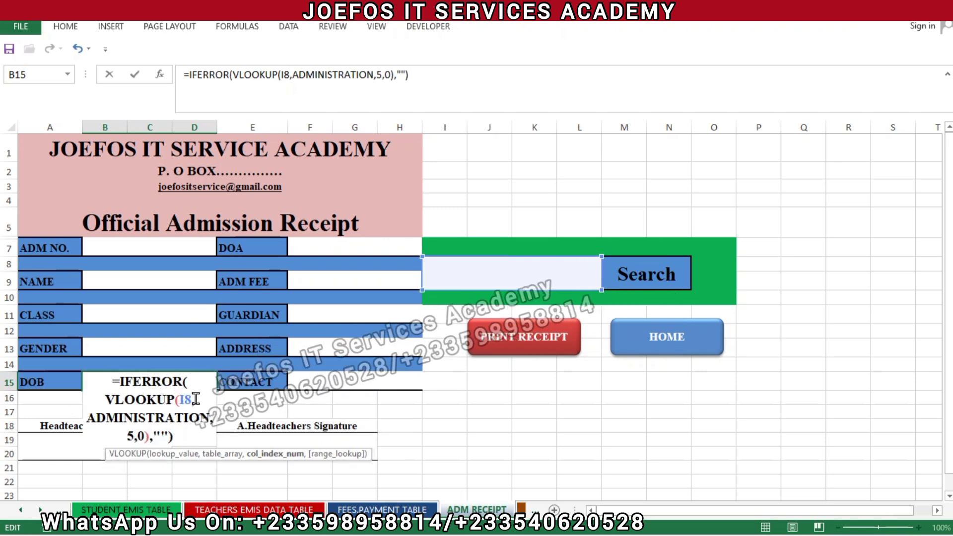
key("Return")
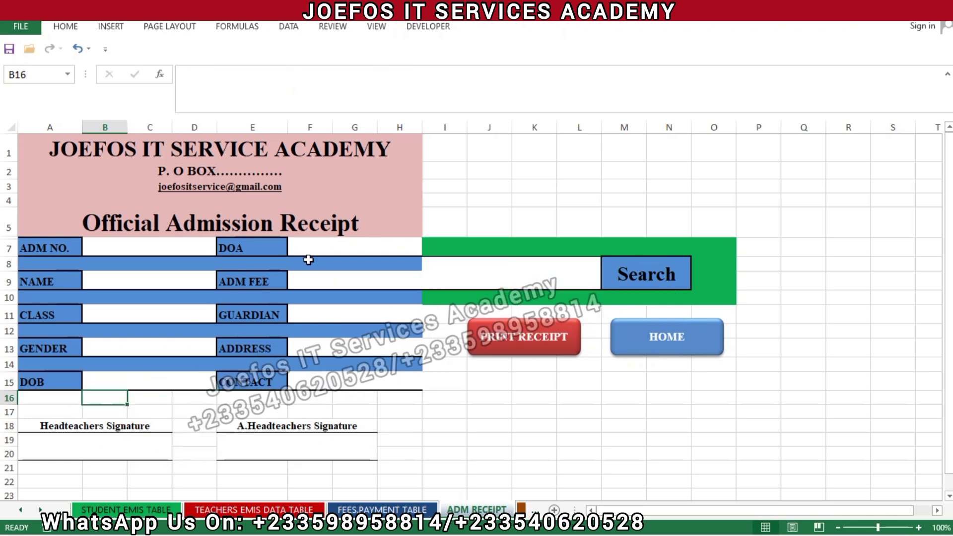
Paste the lookup into the DOA cell F7, using column index 6.
left_click(328, 251)
type("=")
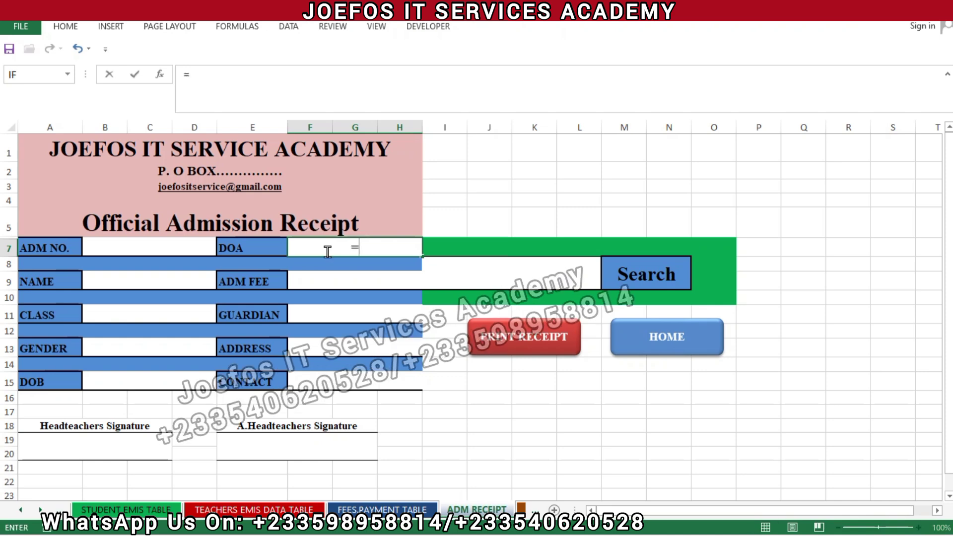
type("IFERROR(VLOOKUP(I8,ADMINISTRATION,1,0),\"\")")
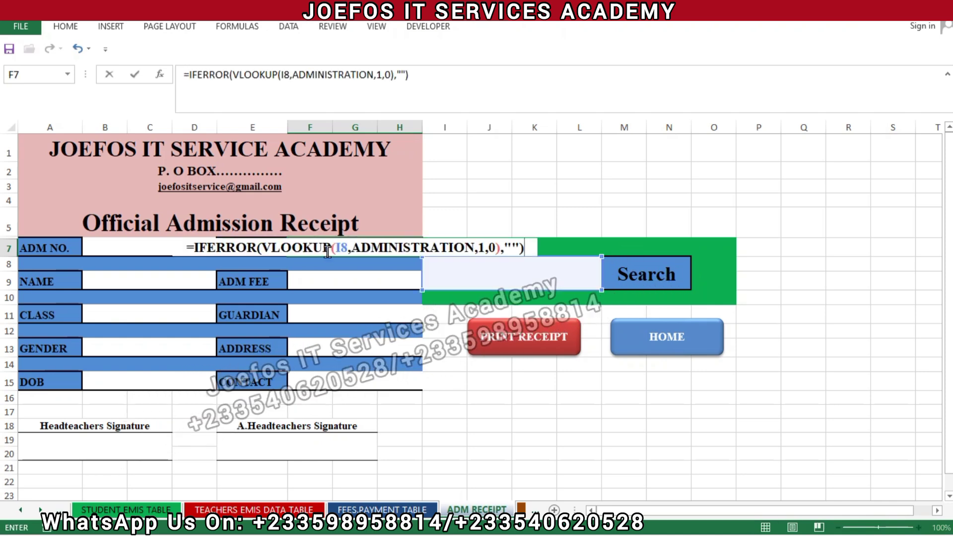
double_click(483, 248)
type("6")
key("Return")
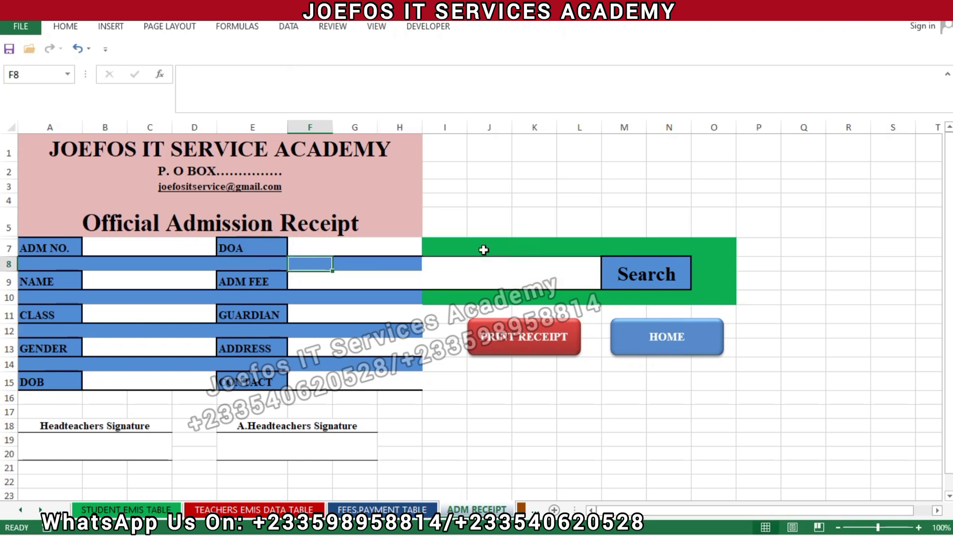
Paste the lookup into the ADM FEE cell F9, using column index 7.
left_click(359, 276)
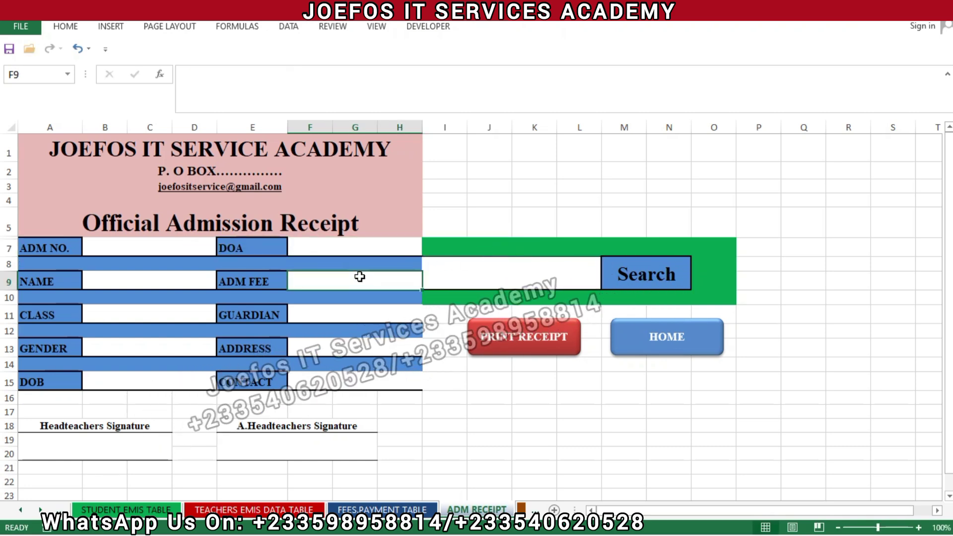
type("=")
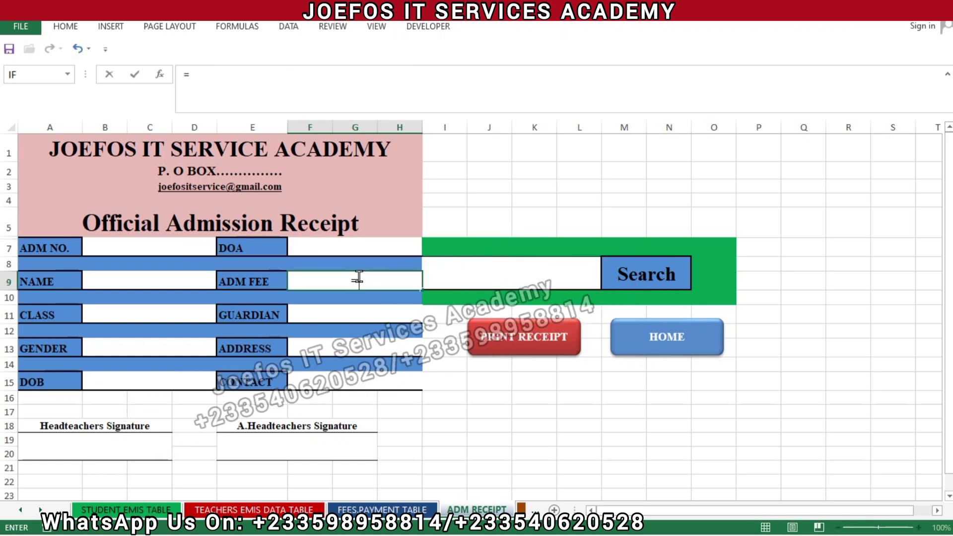
type("IFERROR(VLOOKUP(I8,ADMINISTRATION,1,0),\"\")")
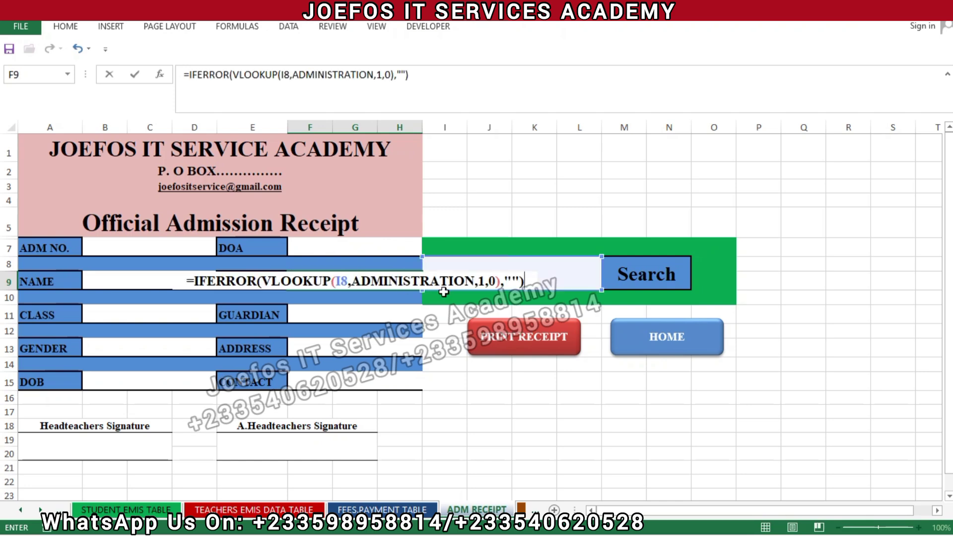
left_click(487, 282)
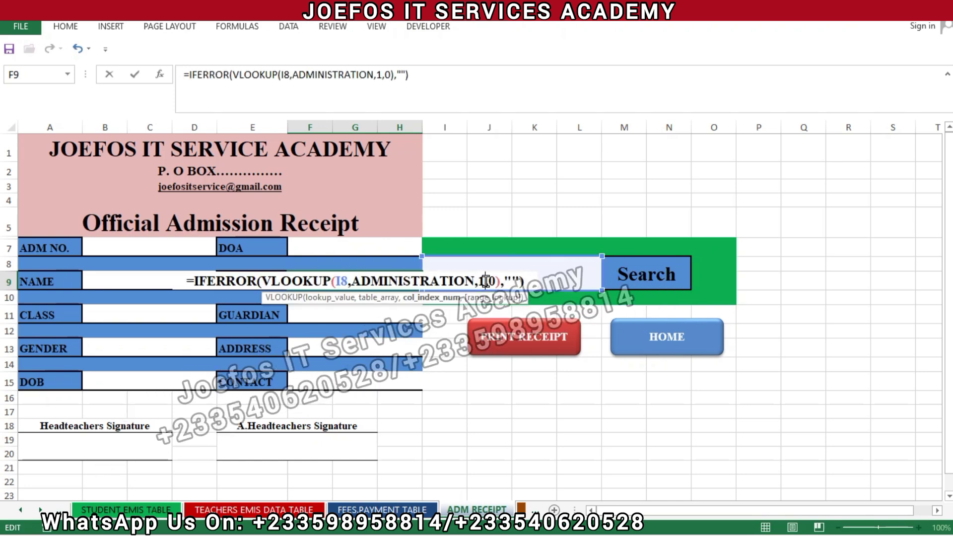
key("BackSpace")
type("7")
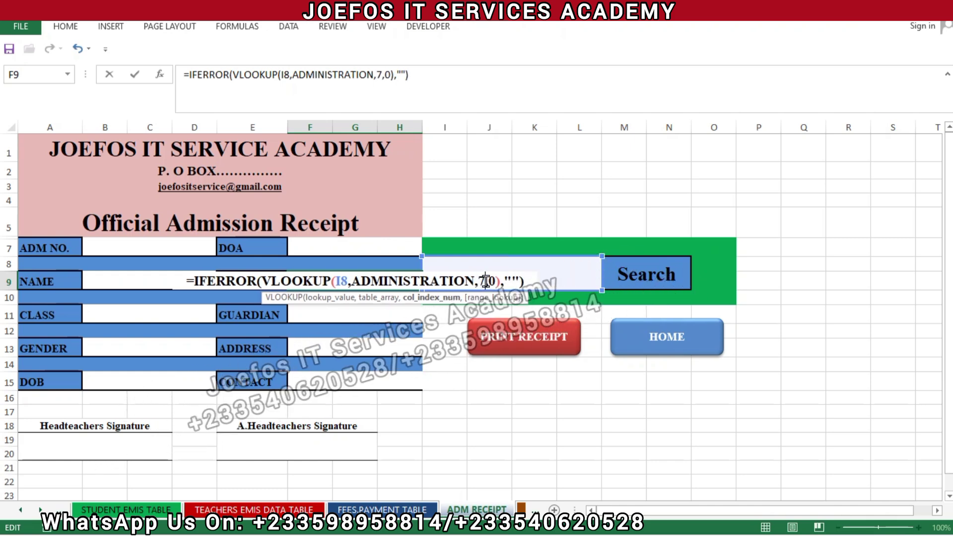
key("Return")
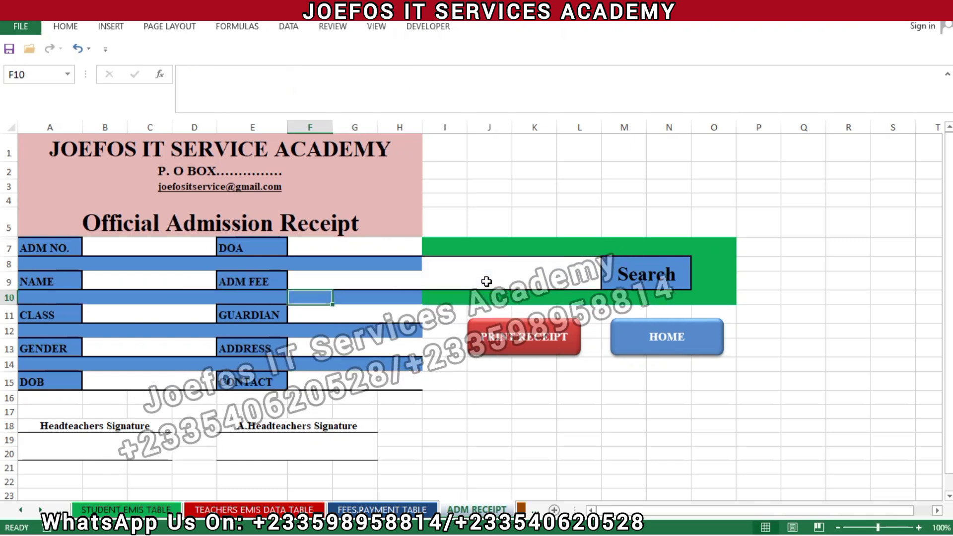
Paste the lookup into the GUARDIAN cell F11, using column index 8.
left_click(368, 316)
type("=")
type("IFERROR(VLOOKUP(I8,ADMINISTRATION,1,0),\"\")")
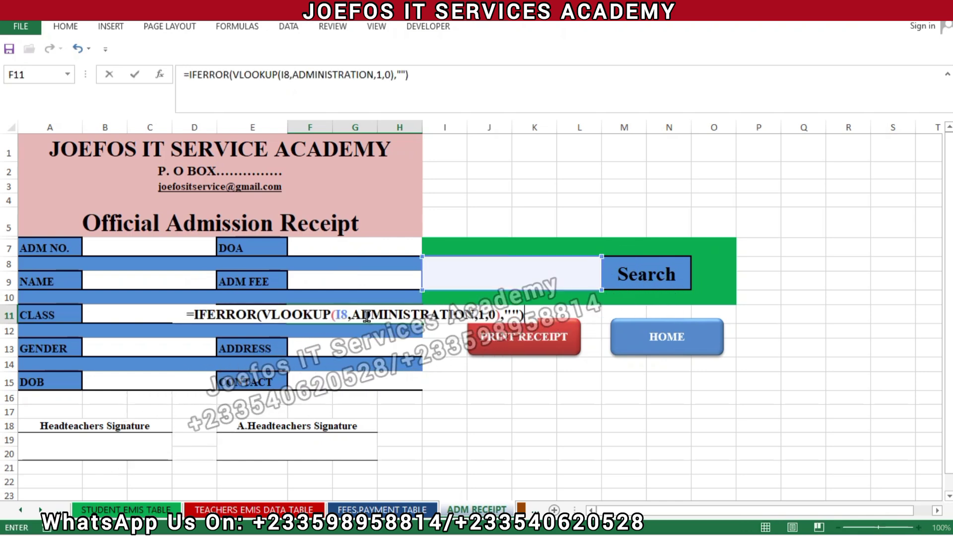
left_click(482, 316)
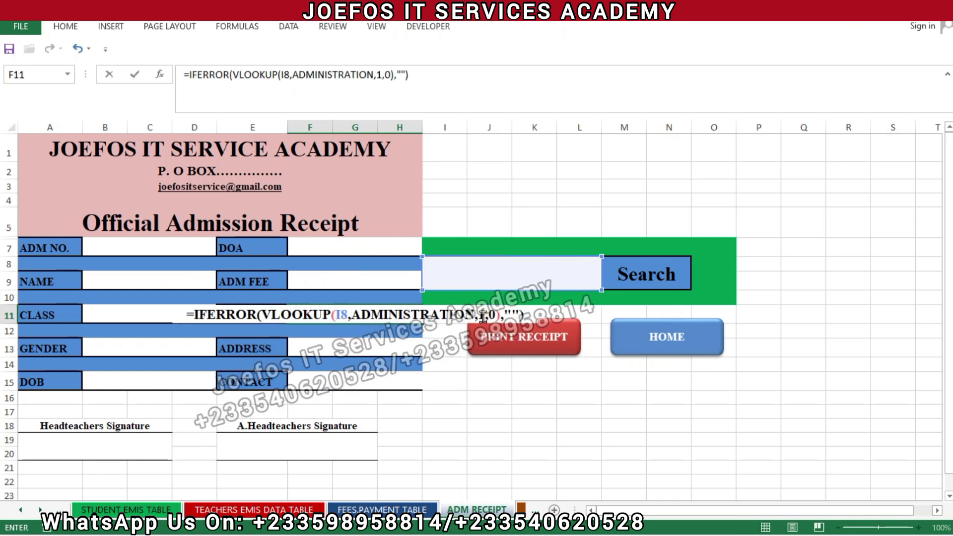
key("BackSpace")
type("8")
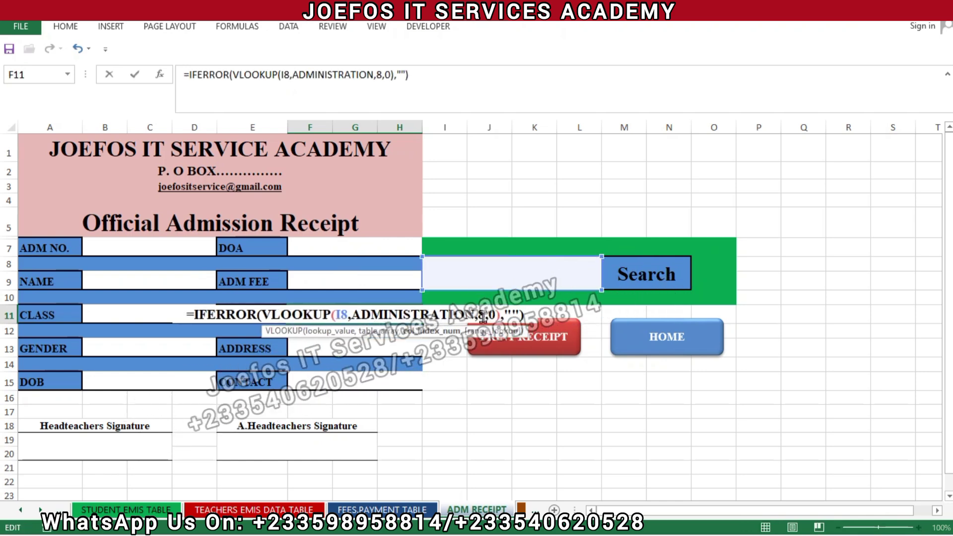
key("Return")
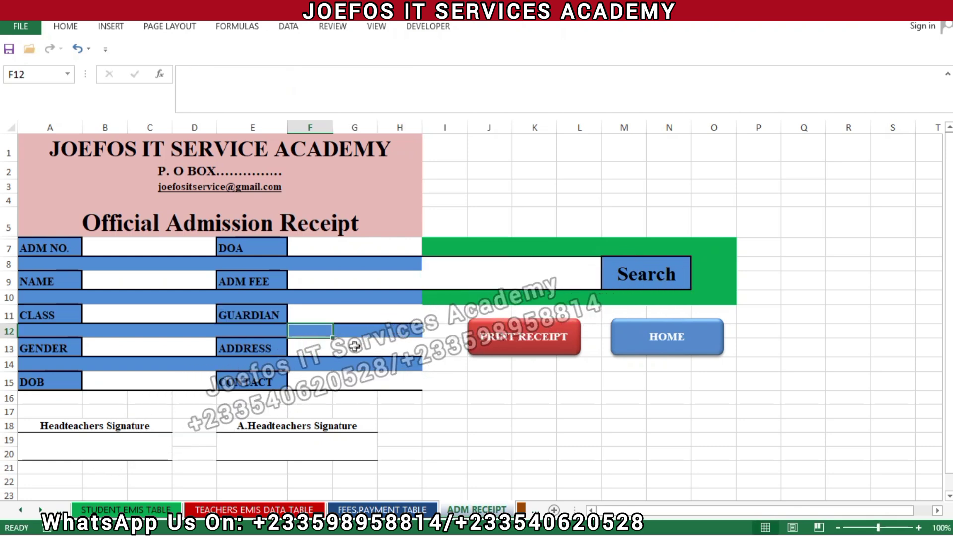
left_click(354, 346)
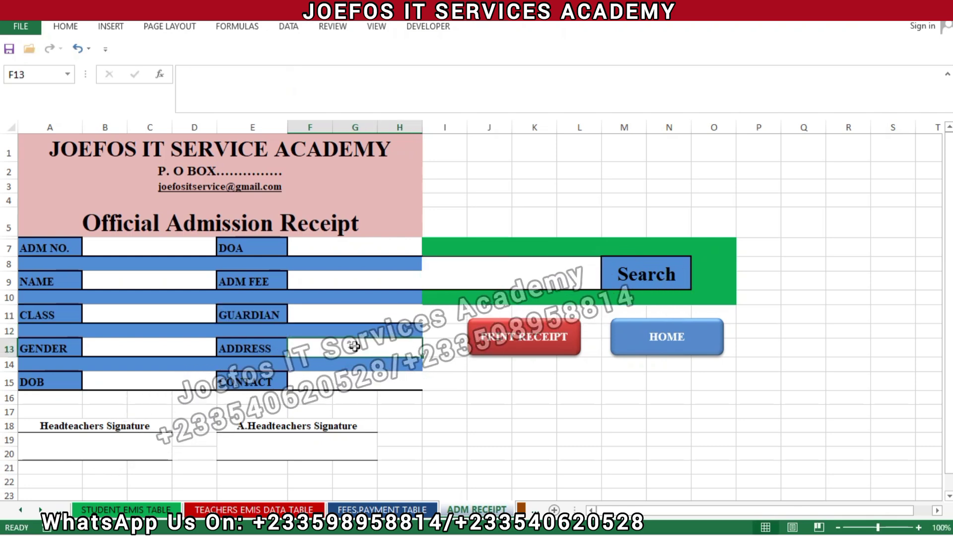
Paste the lookup into the ADDRESS cell F13, using column index 3.
type("=")
type("IFERROR(VLOOKUP(I8,ADMINISTRATION,1,0),\"\")")
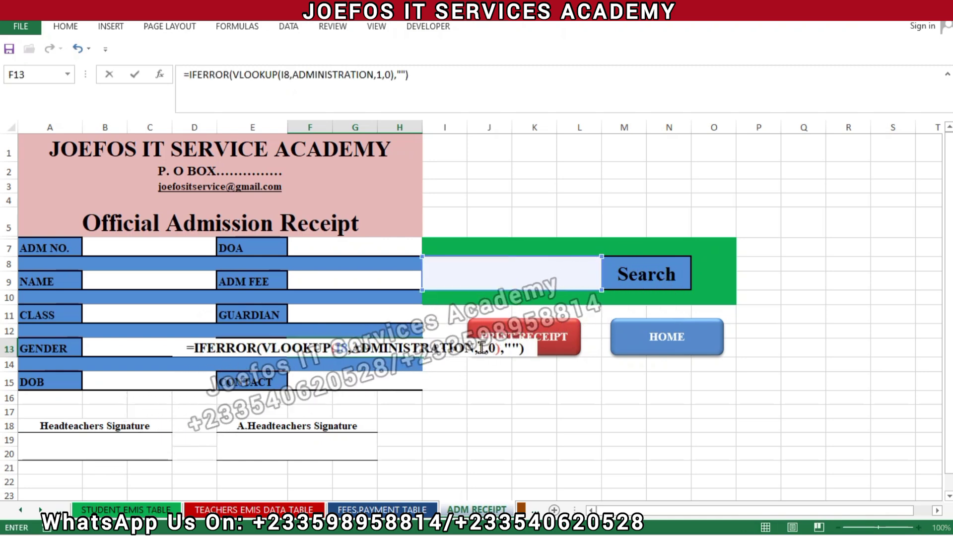
left_click(486, 348)
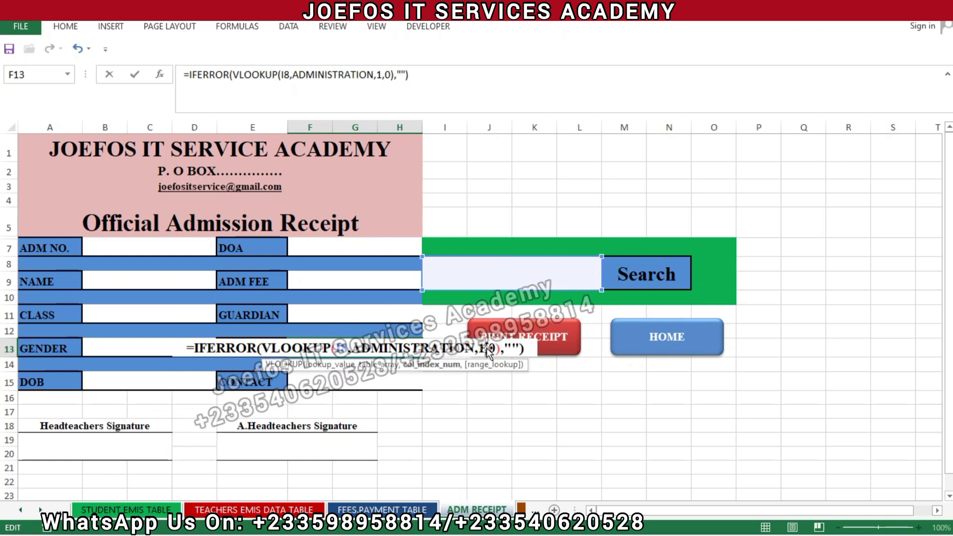
key("BackSpace")
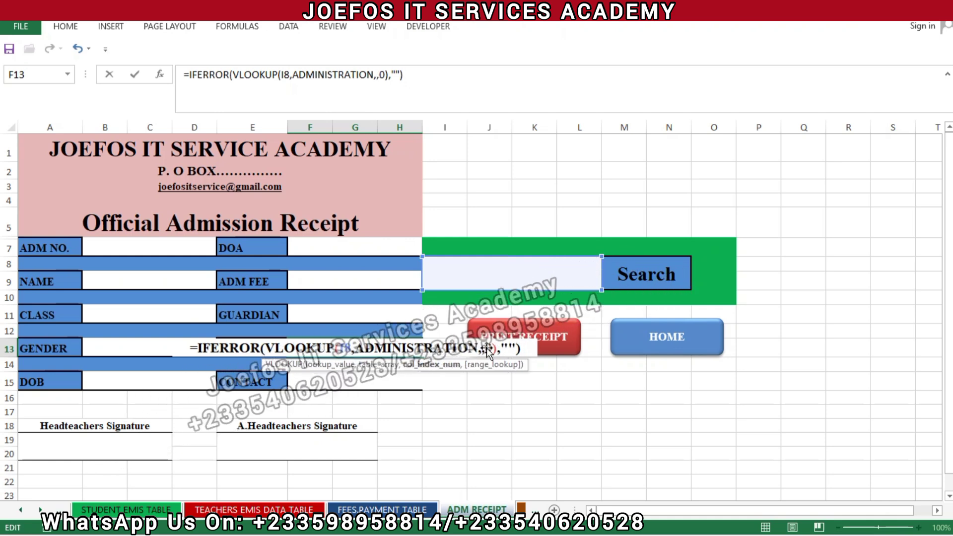
type("3")
key("Return")
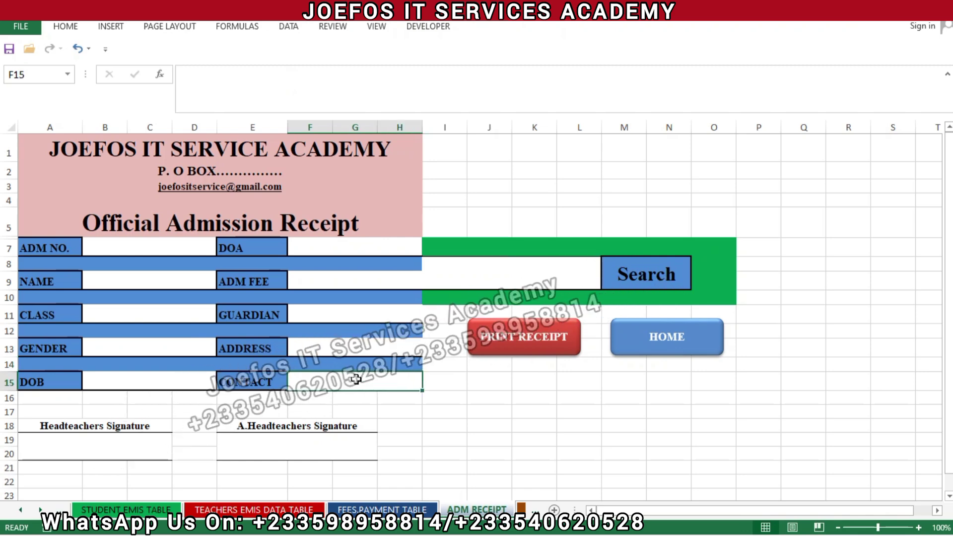
Paste the lookup into the CONTACT cell F15, using column index 10, and check it.
type("=")
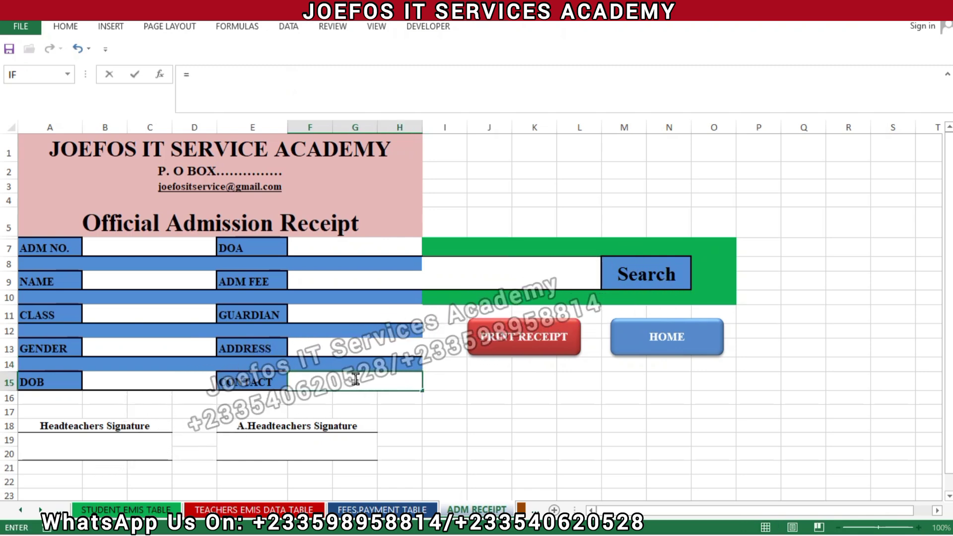
type("IFERROR(VLOOKUP(I8,ADMINISTRATION,1,0),\"\")")
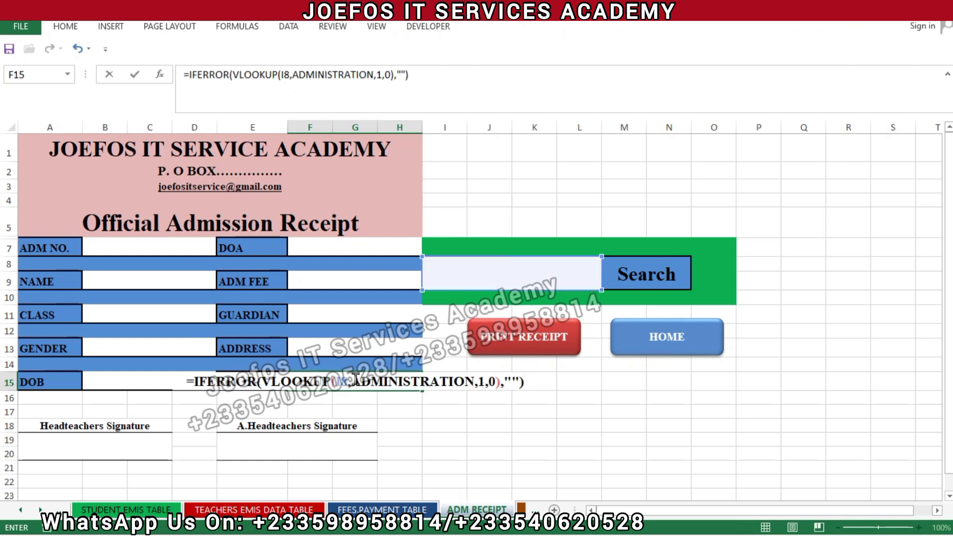
left_click(485, 387)
type("0")
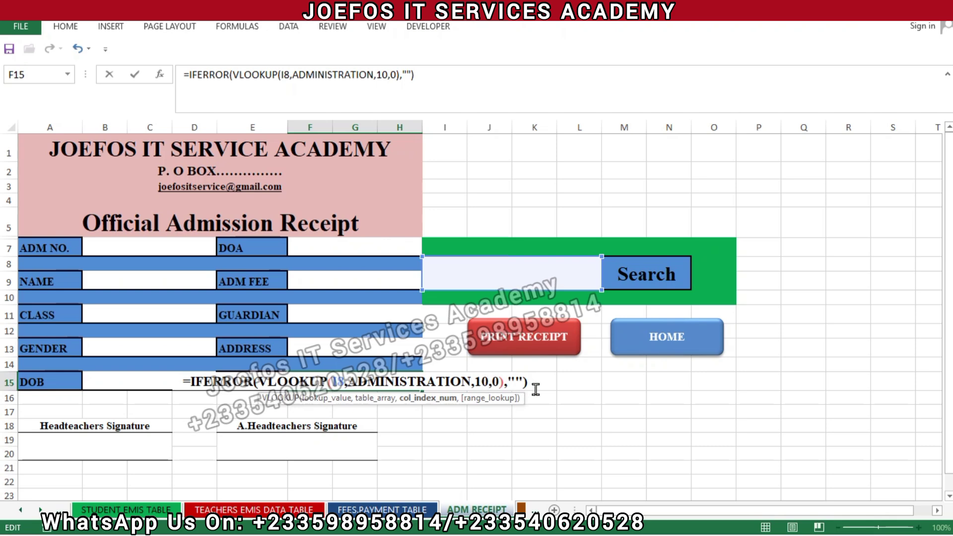
key("Return")
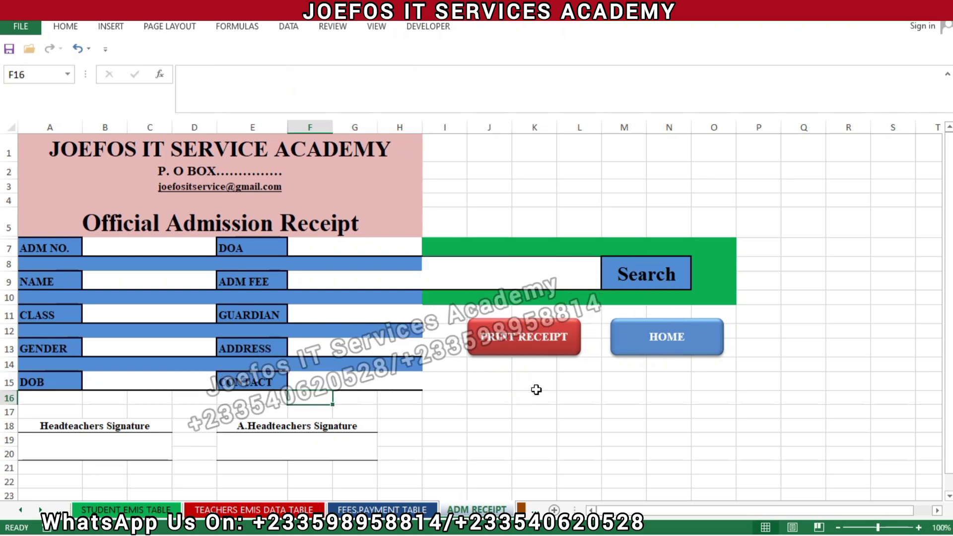
left_click(407, 388)
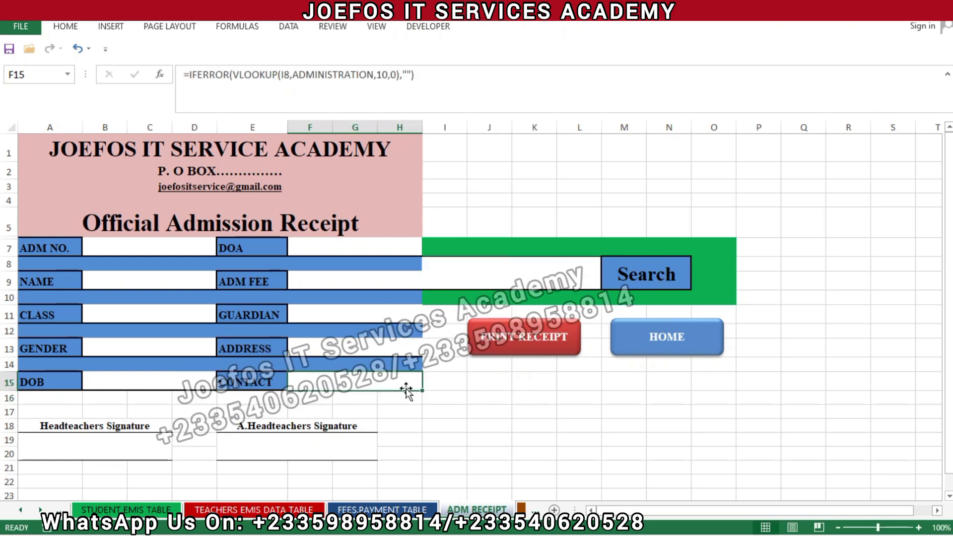